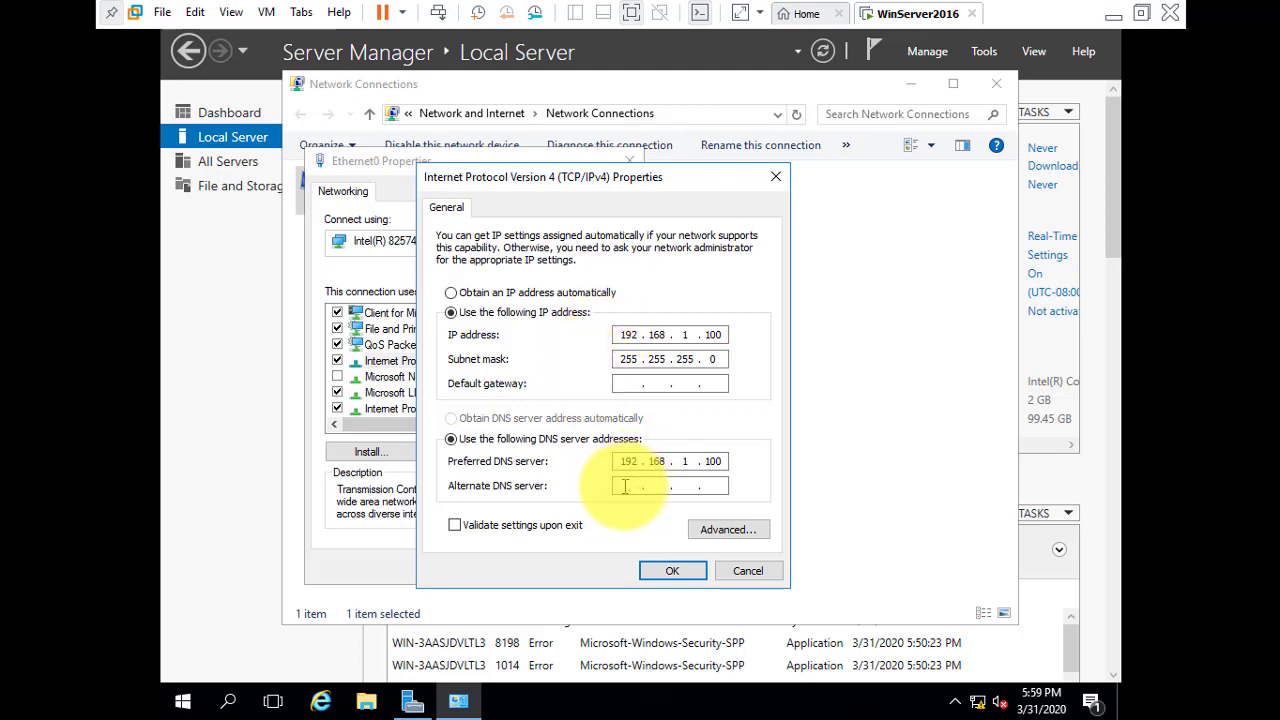
# Apply the static IPv4 settings to the Ethernet0 adapter and close its properties and the network connections window.
pyautogui.click(672, 571)
pyautogui.click(527, 569)
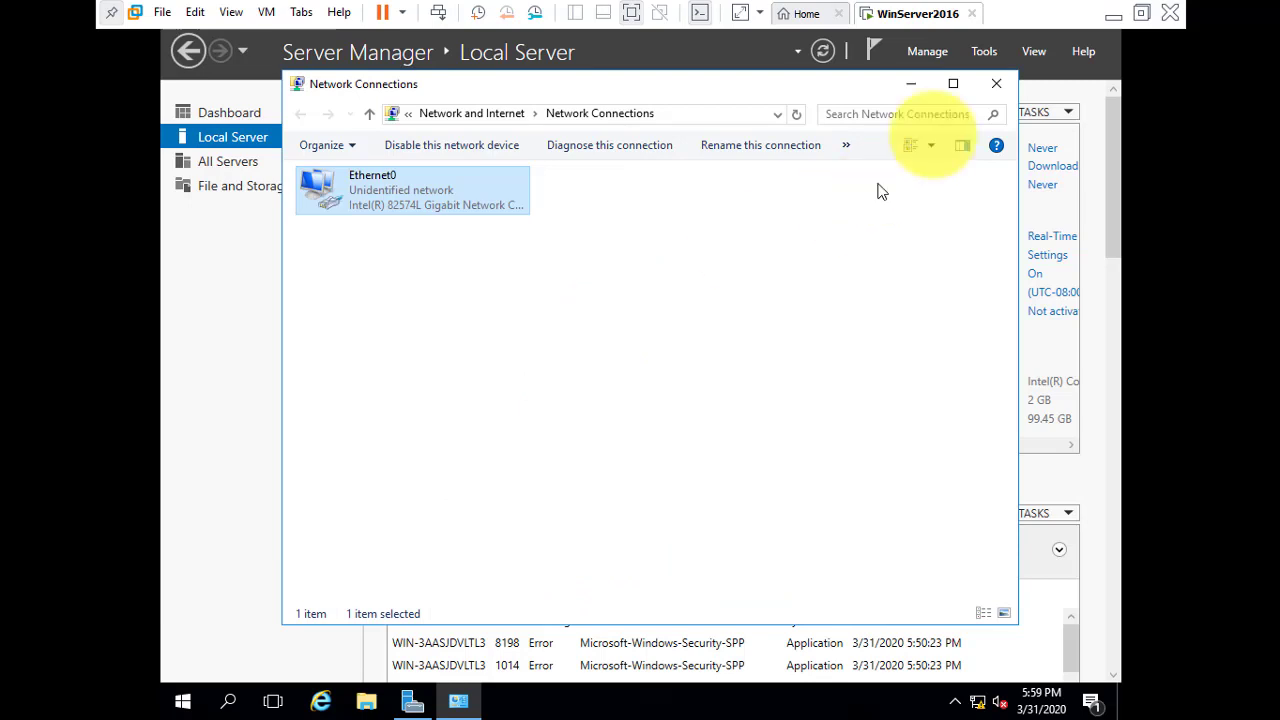
pyautogui.click(996, 86)
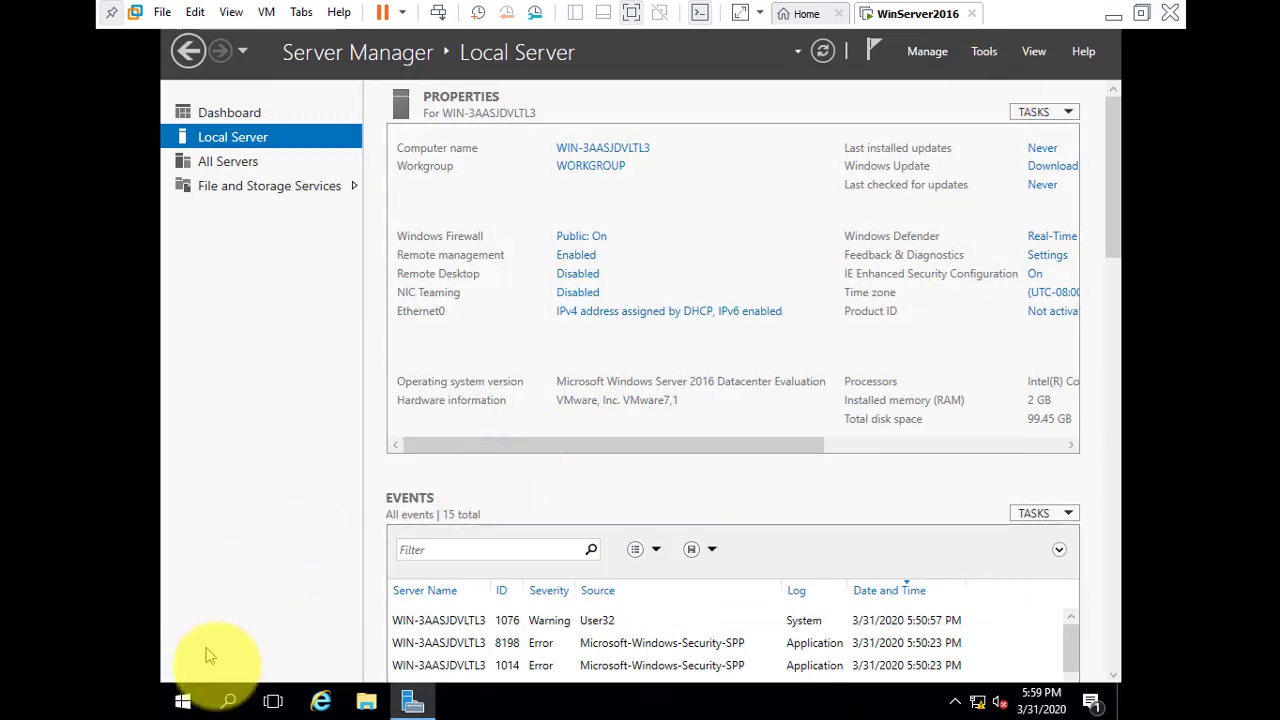
# Open a Command Prompt and run ipconfig to check the Ethernet0 adapter's IPv4 address and subnet mask.
pyautogui.click(230, 703)
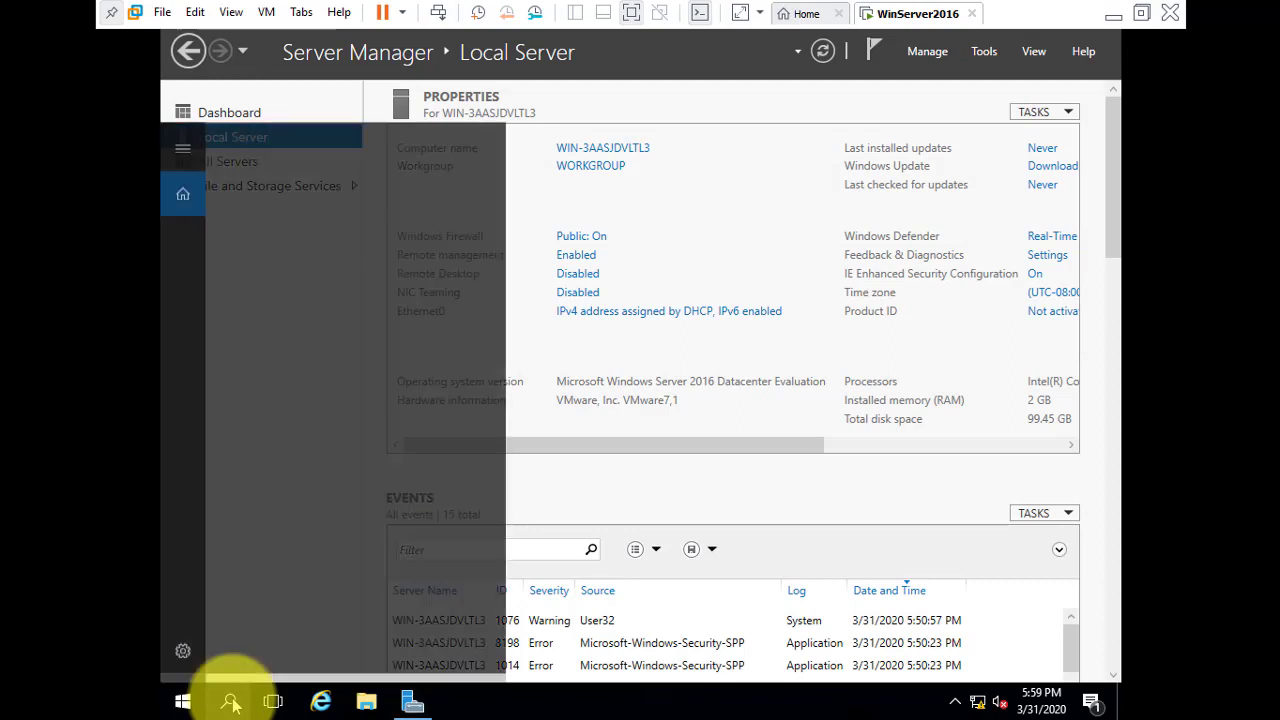
pyautogui.write('run')
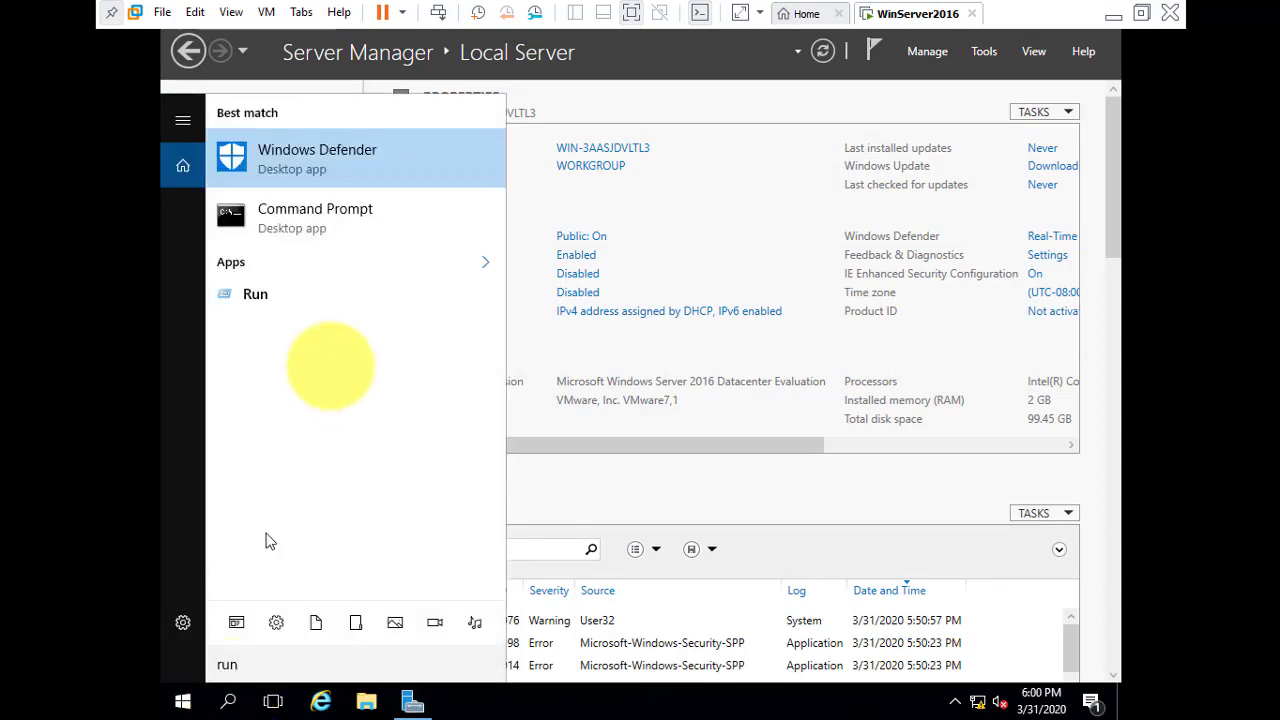
pyautogui.click(293, 221)
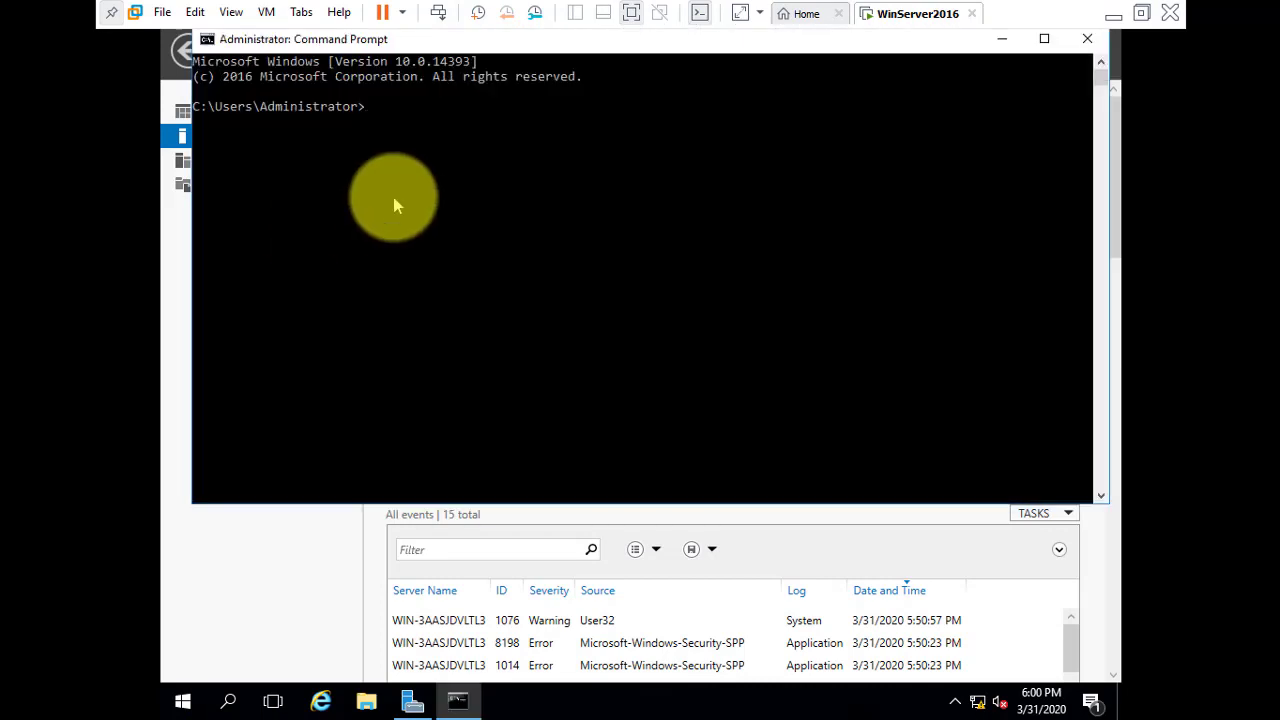
pyautogui.write('ipconfig')
pyautogui.press('Return')
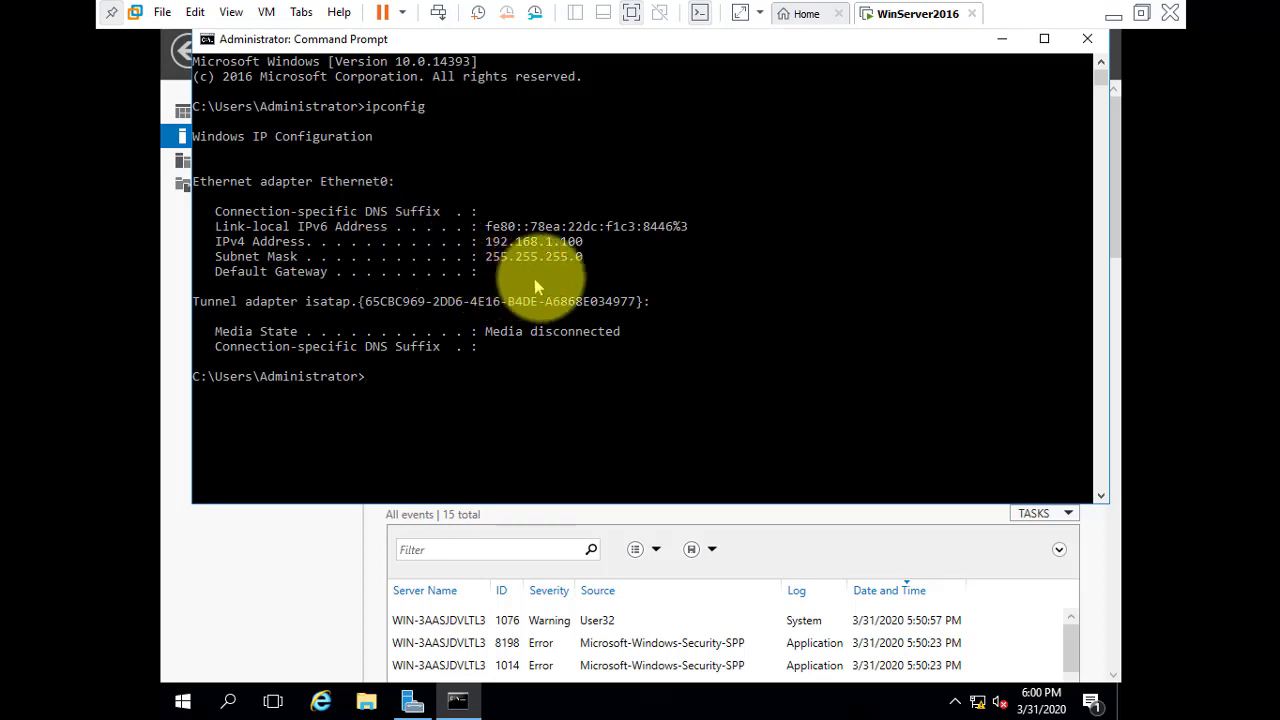
pyautogui.moveTo(594, 262); pyautogui.dragTo(213, 243)
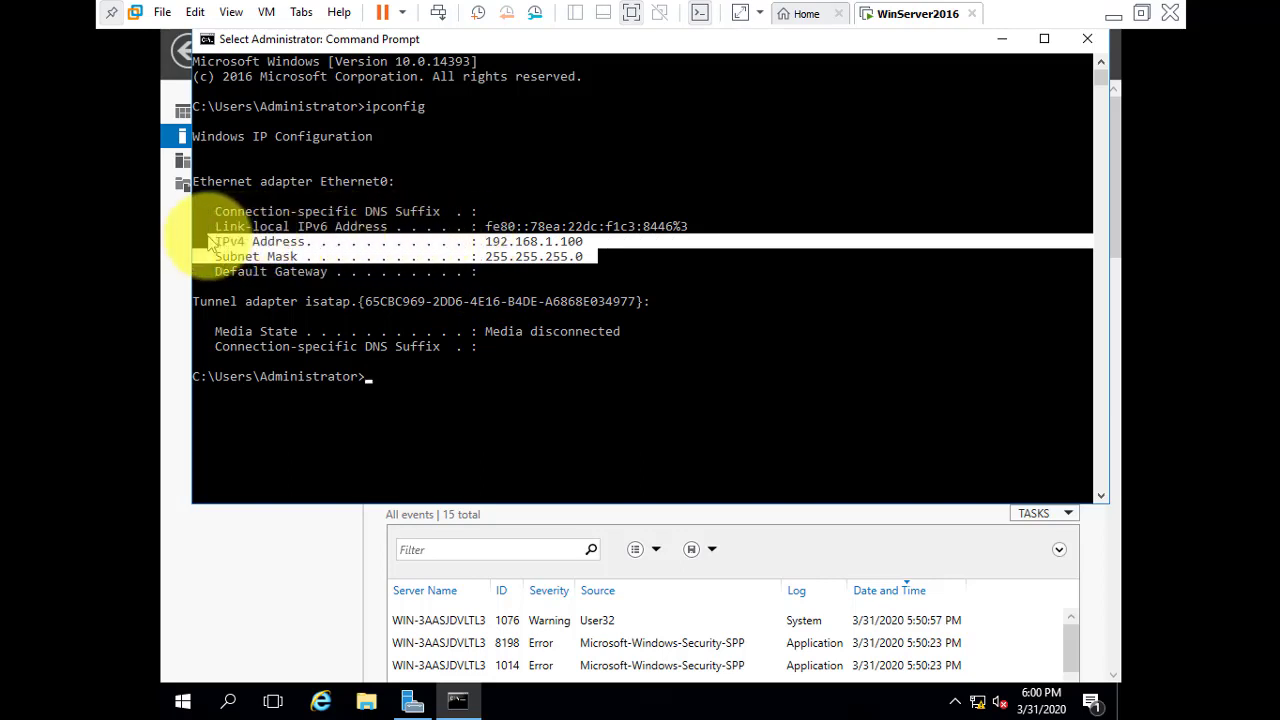
pyautogui.click(580, 257)
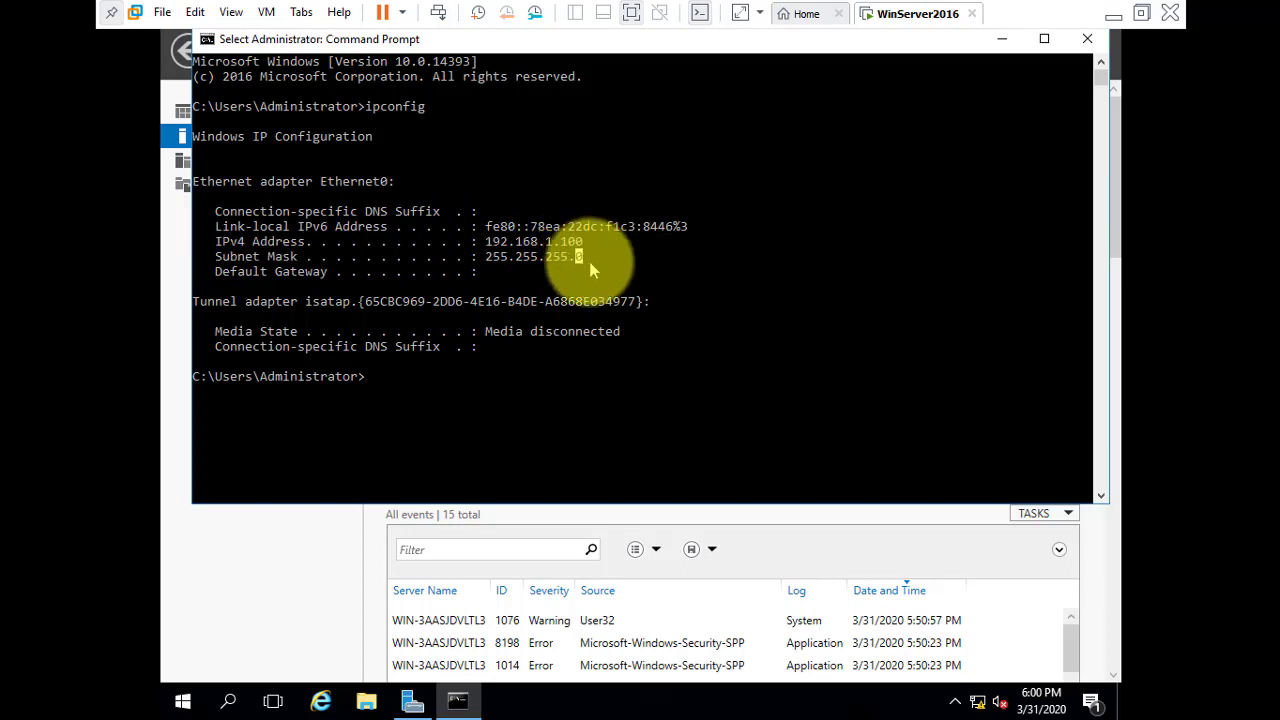
# Ping 192.168.1.100 to test the server's own address, and close the Command Prompt.
pyautogui.write('ping')
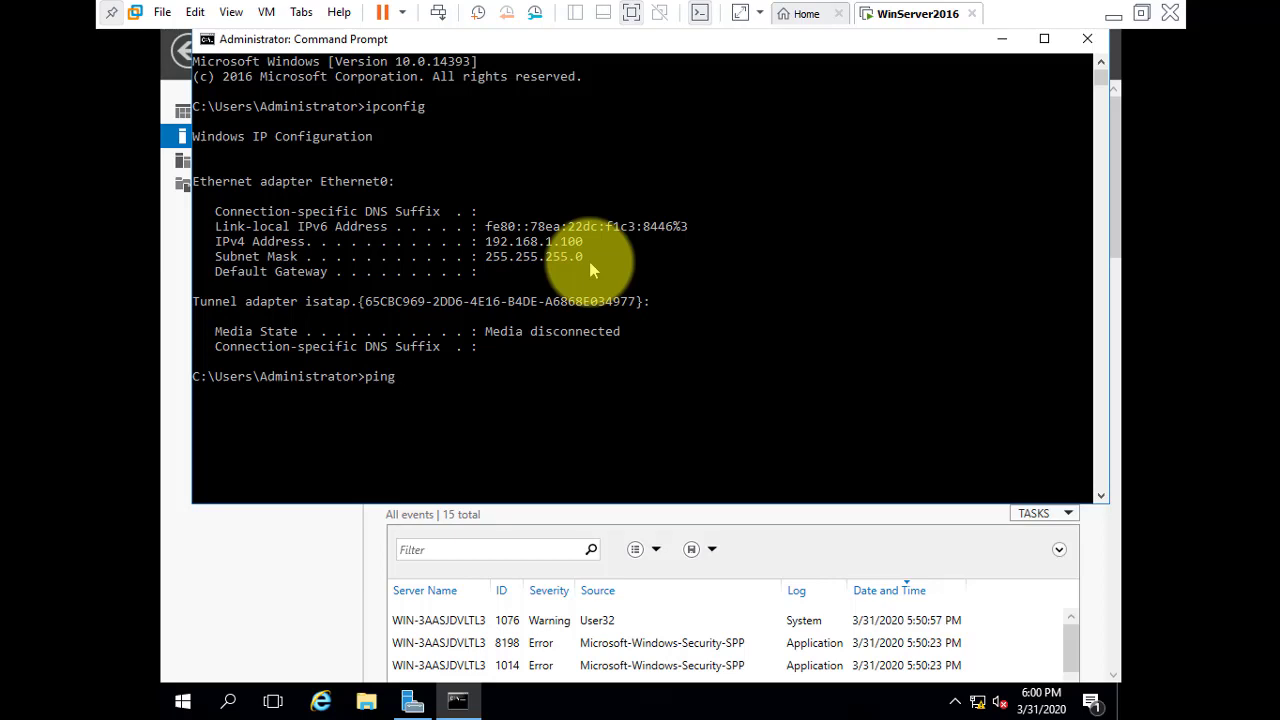
pyautogui.write(' 192.168.1.100')
pyautogui.press('Return')
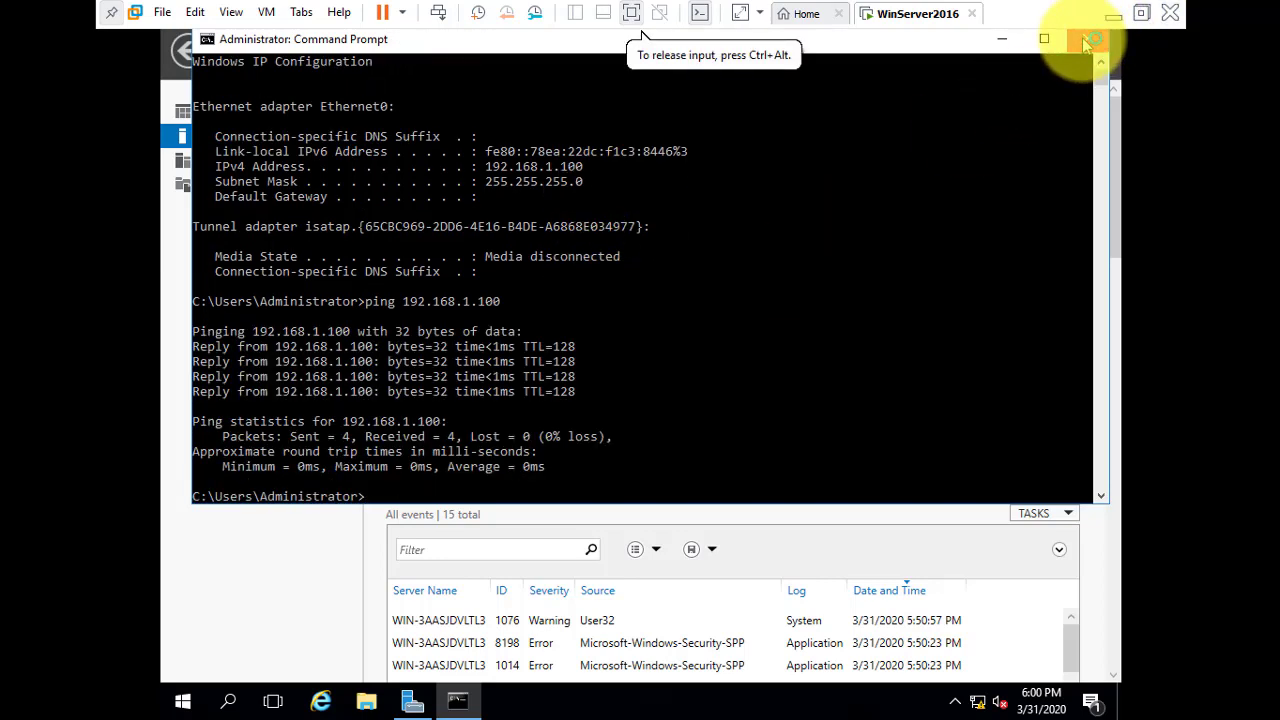
pyautogui.click(1087, 38)
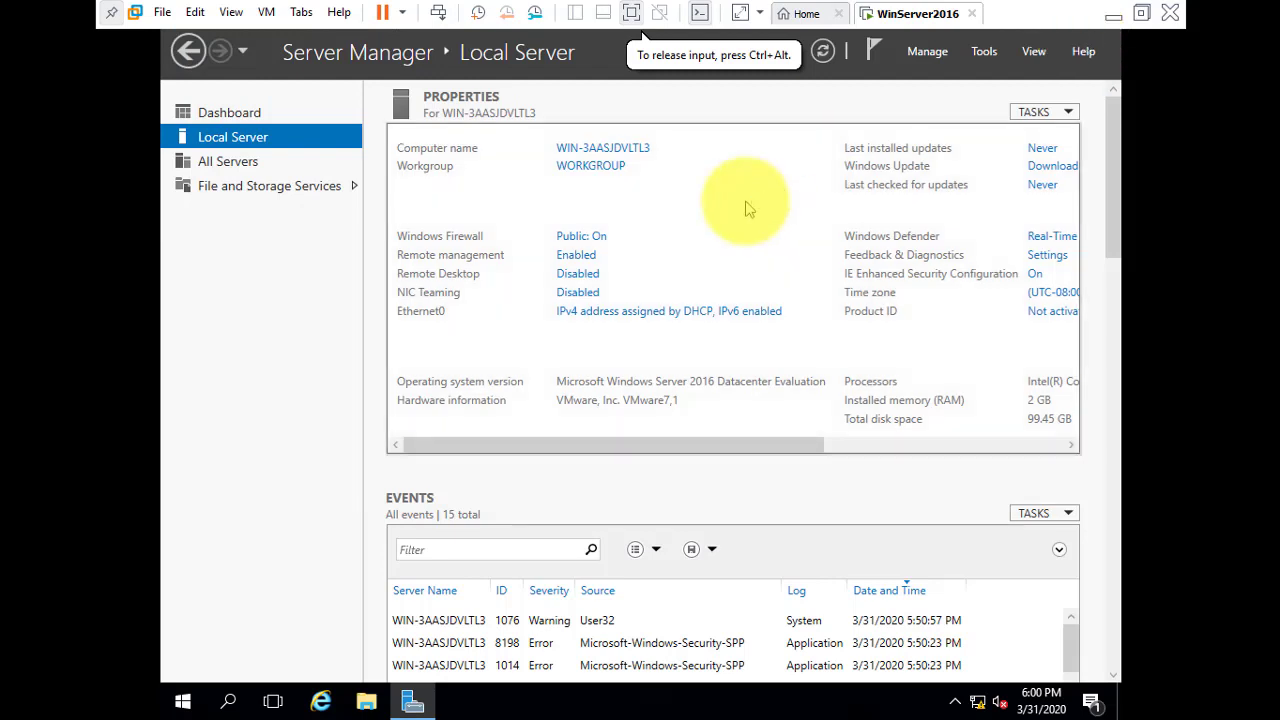
# Set the server's time zone to (UTC+02:00) Cairo and accept the date and time settings.
pyautogui.click(1047, 295)
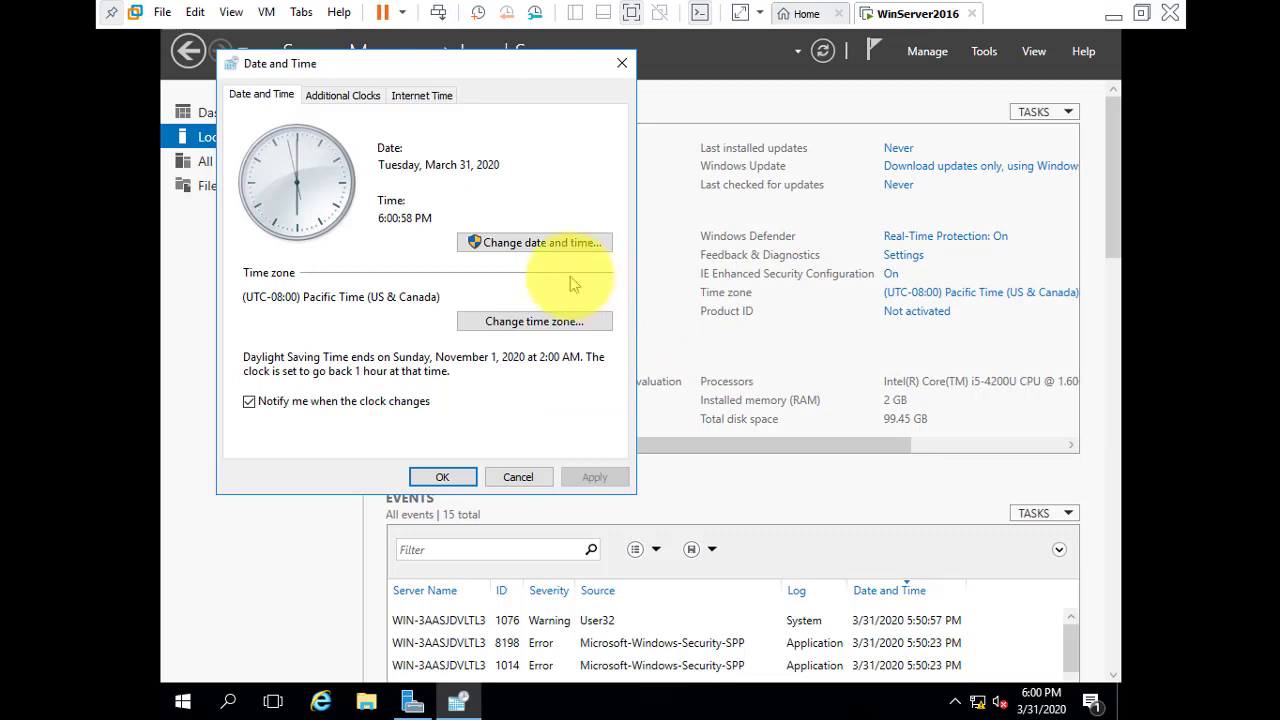
pyautogui.click(530, 323)
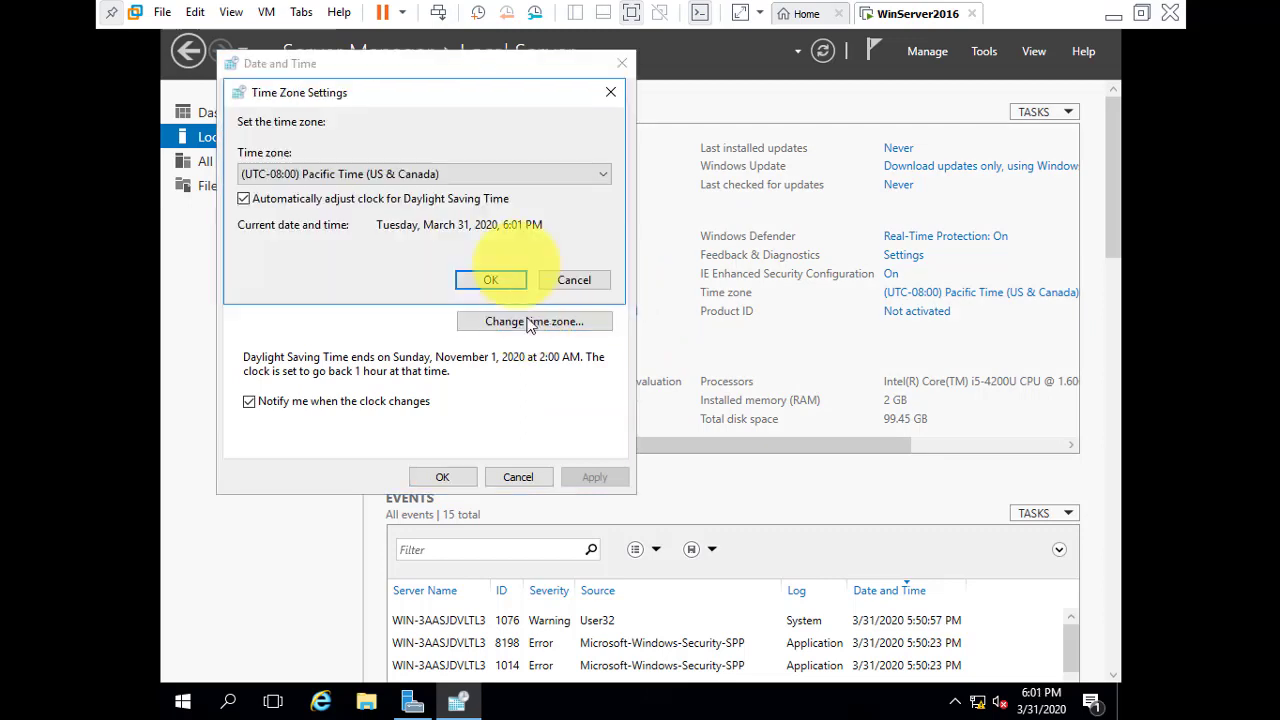
pyautogui.click(603, 176)
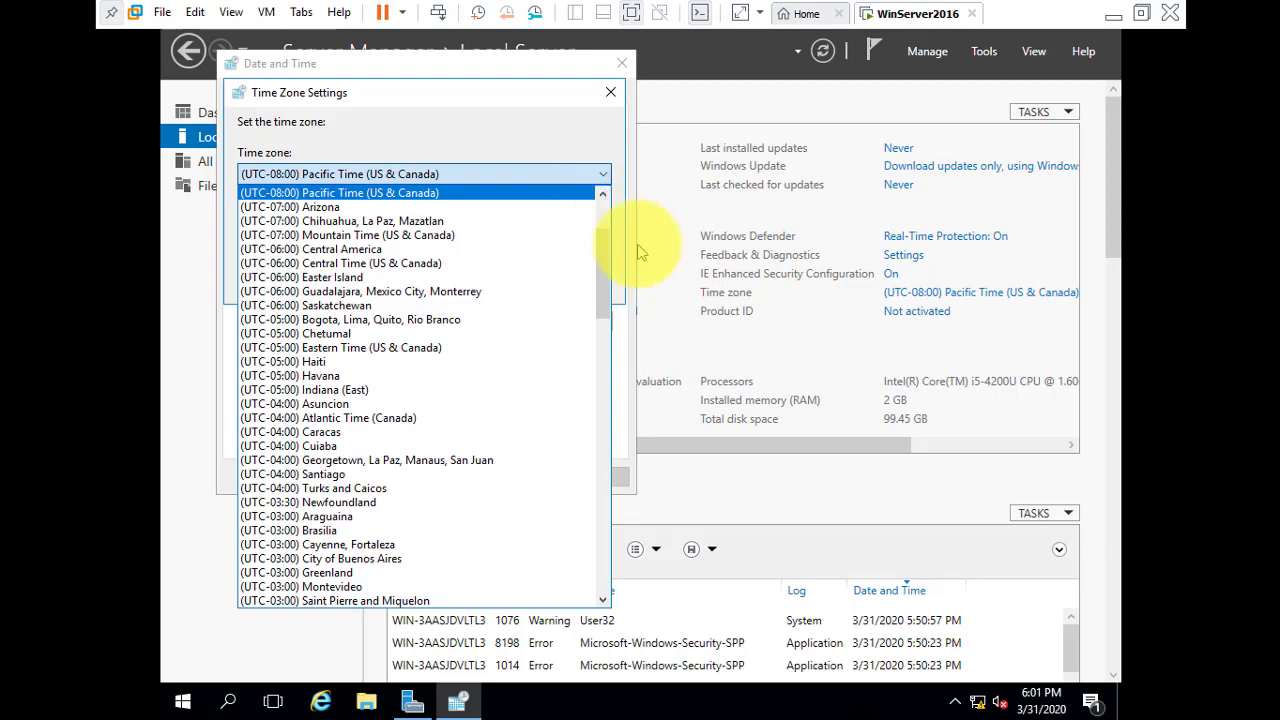
pyautogui.moveTo(605, 290); pyautogui.dragTo(614, 391)
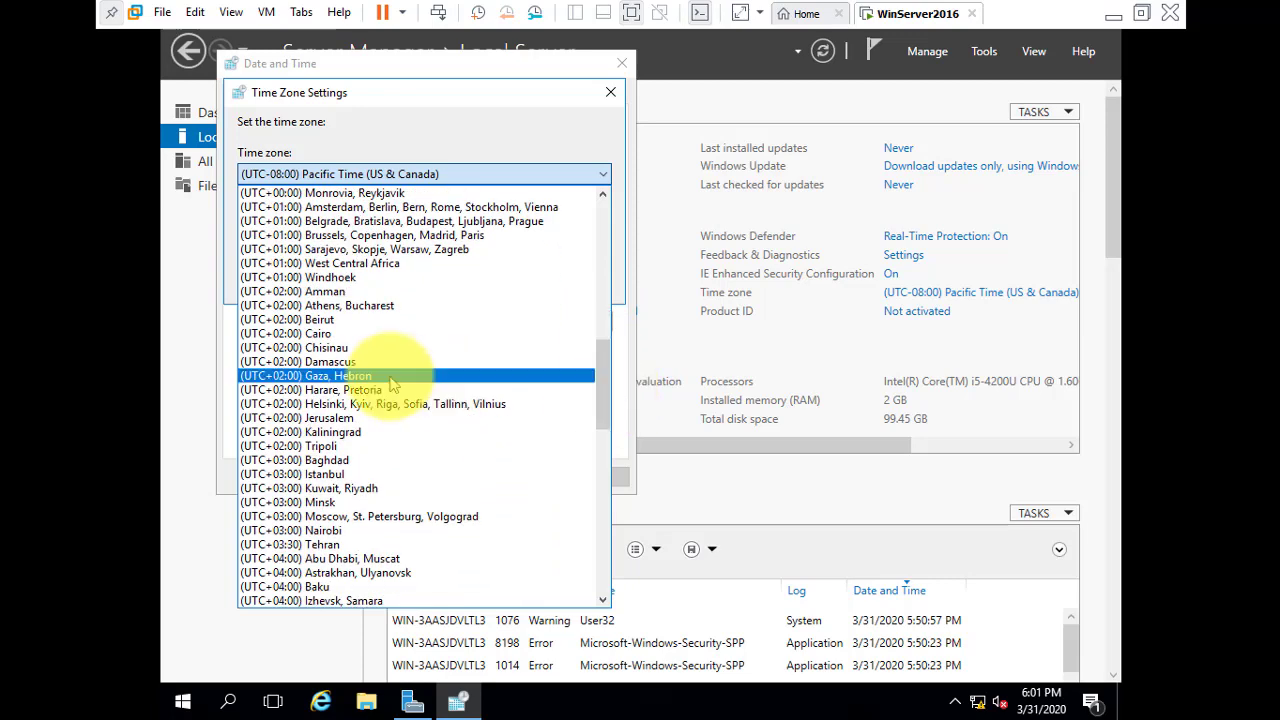
pyautogui.click(310, 333)
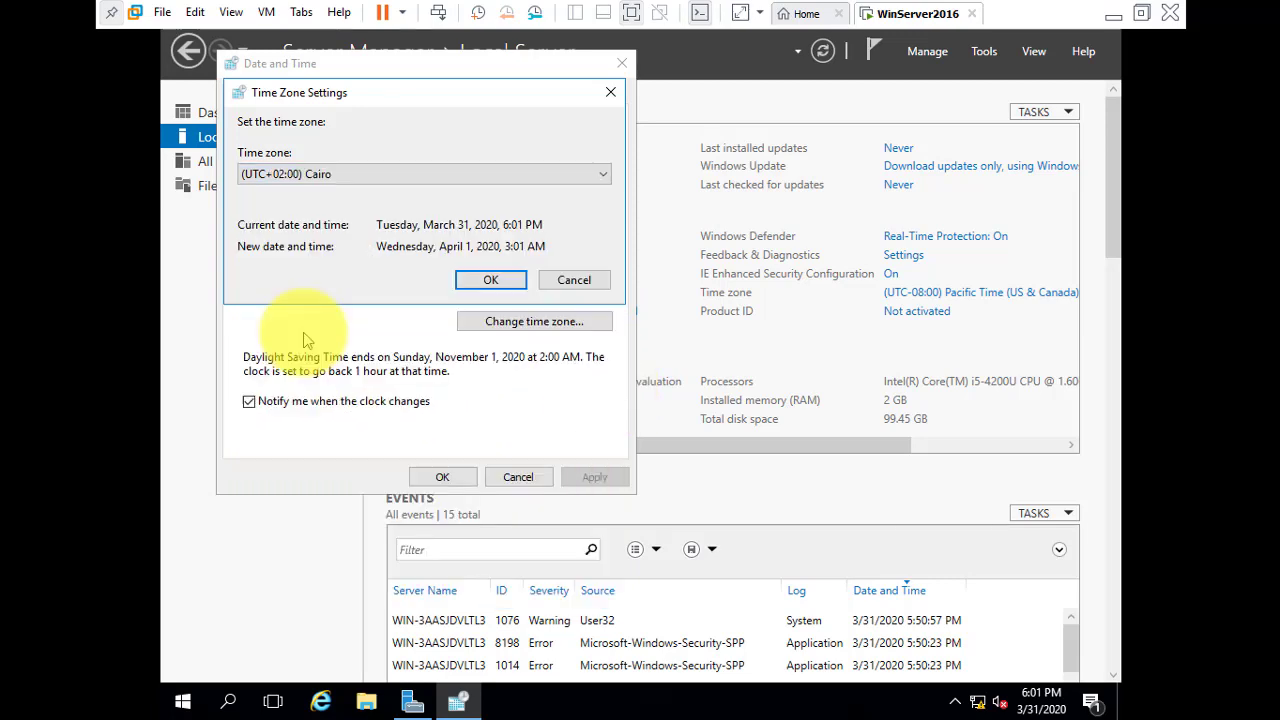
pyautogui.click(490, 281)
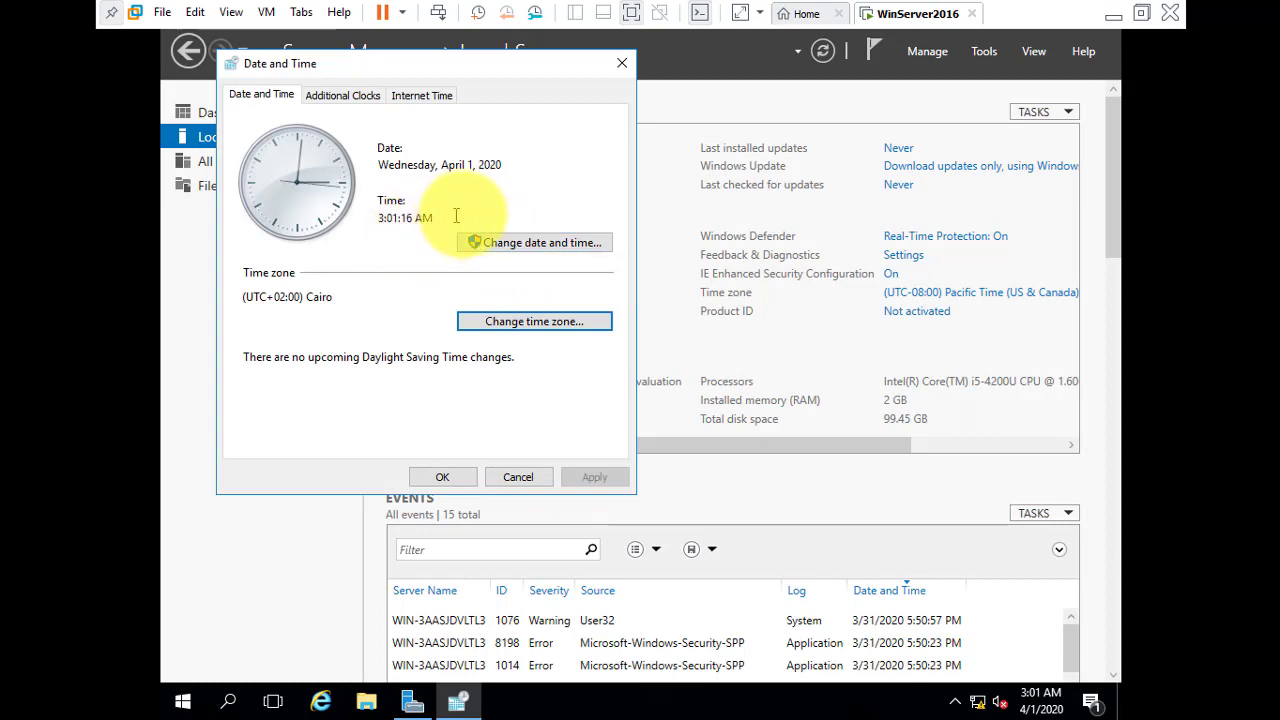
pyautogui.click(516, 245)
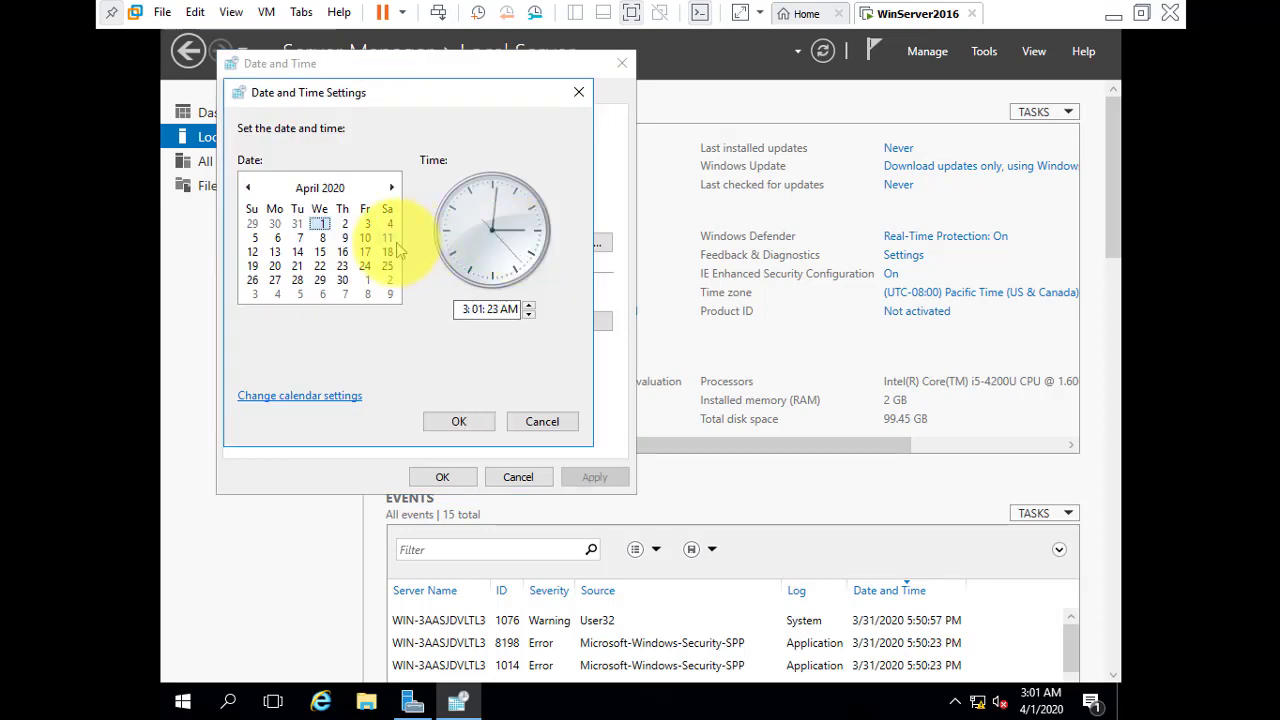
pyautogui.click(462, 422)
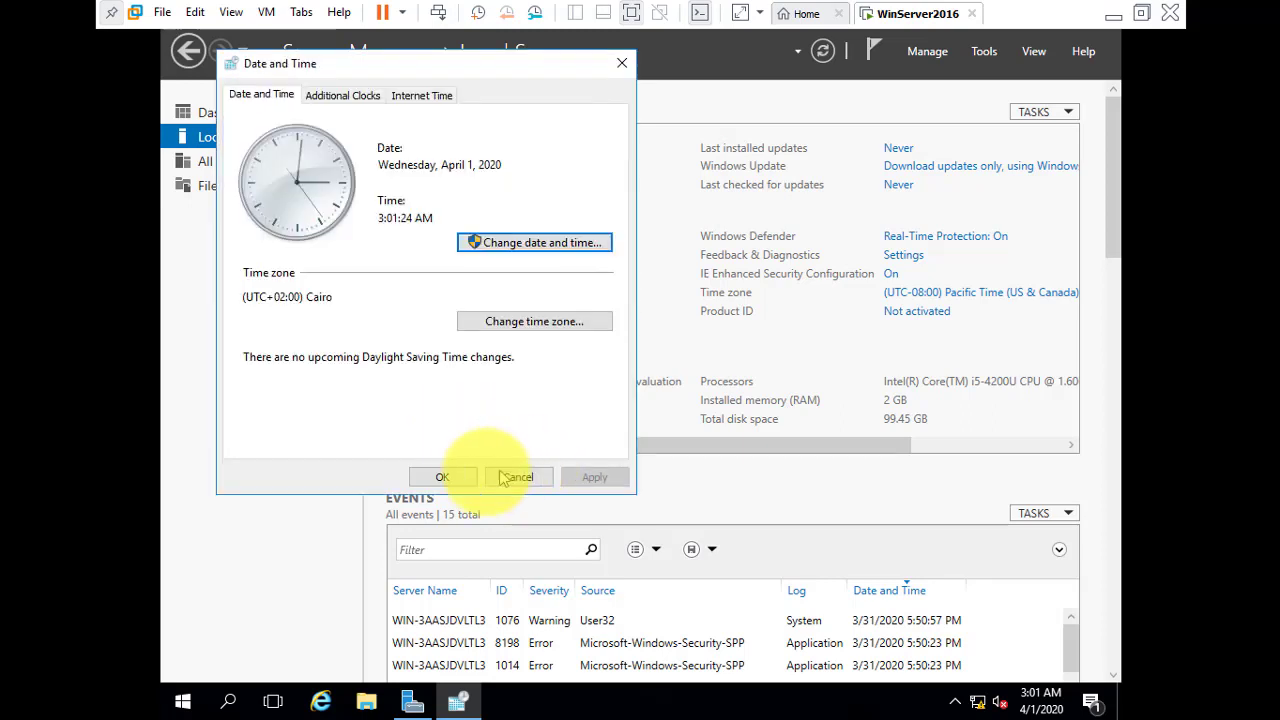
pyautogui.click(444, 478)
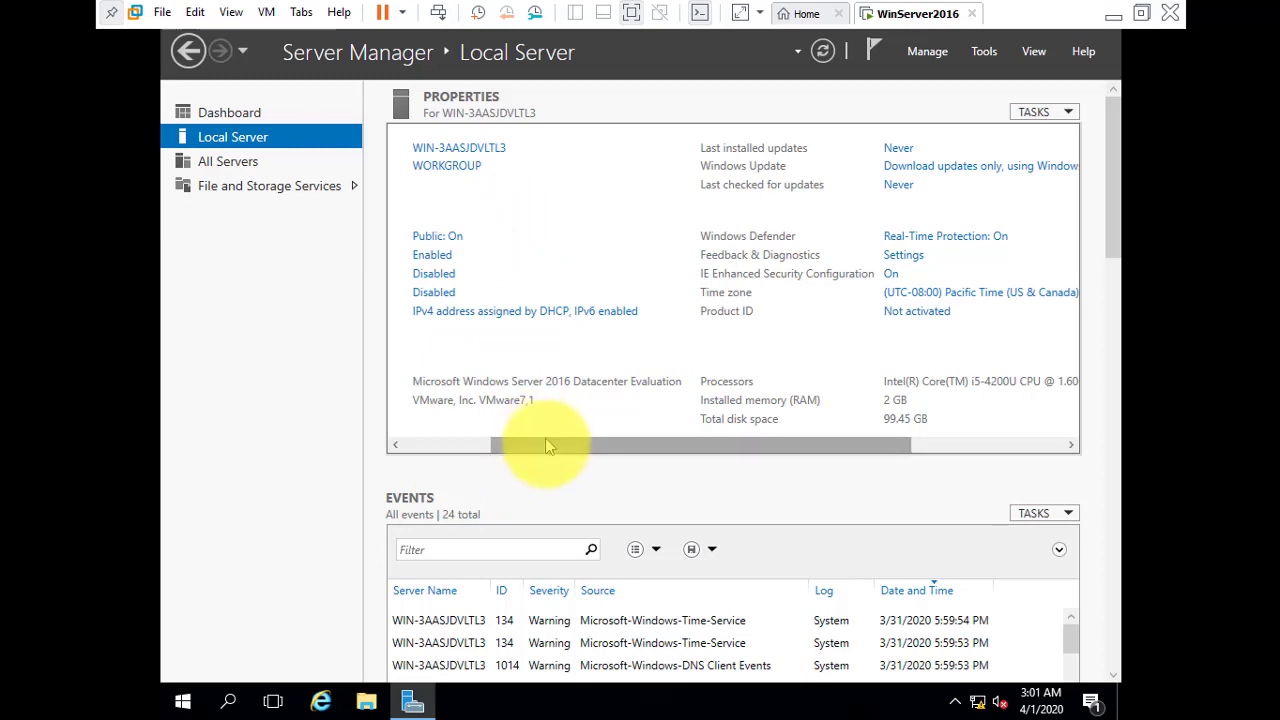
# Turn off Windows Firewall for both private and public networks, and close the firewall window.
pyautogui.moveTo(545, 445); pyautogui.dragTo(455, 447)
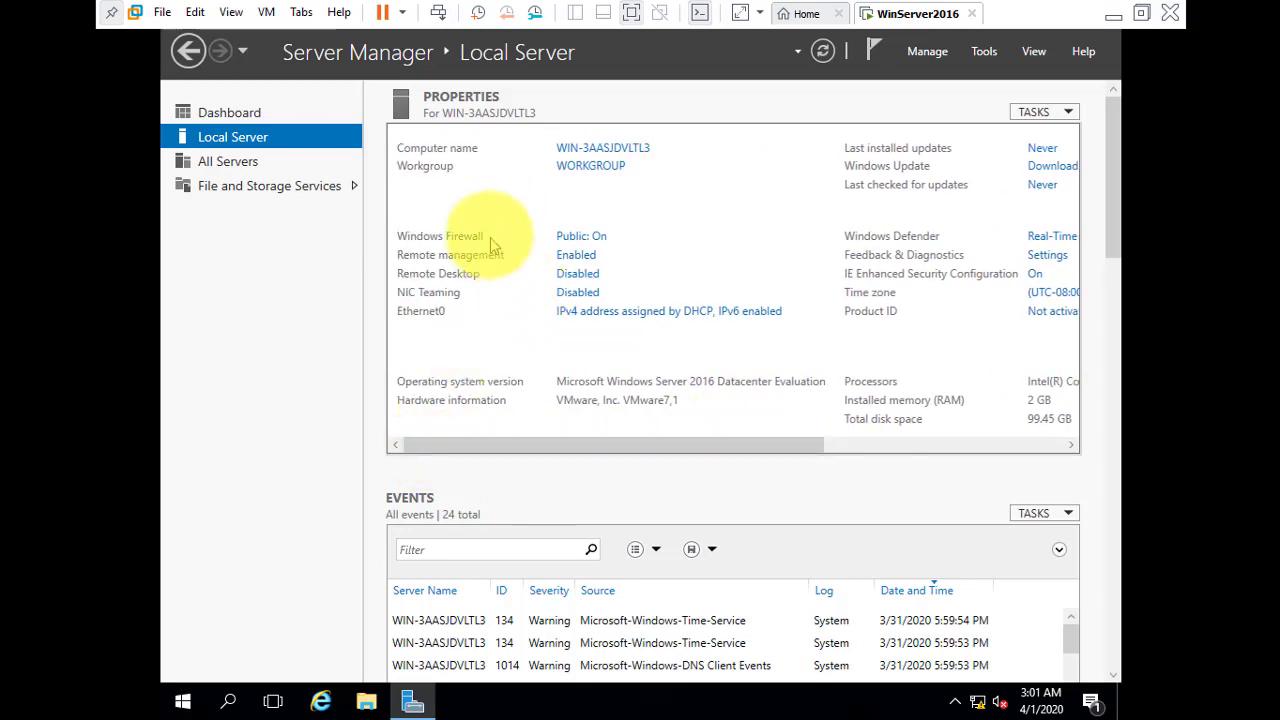
pyautogui.click(599, 238)
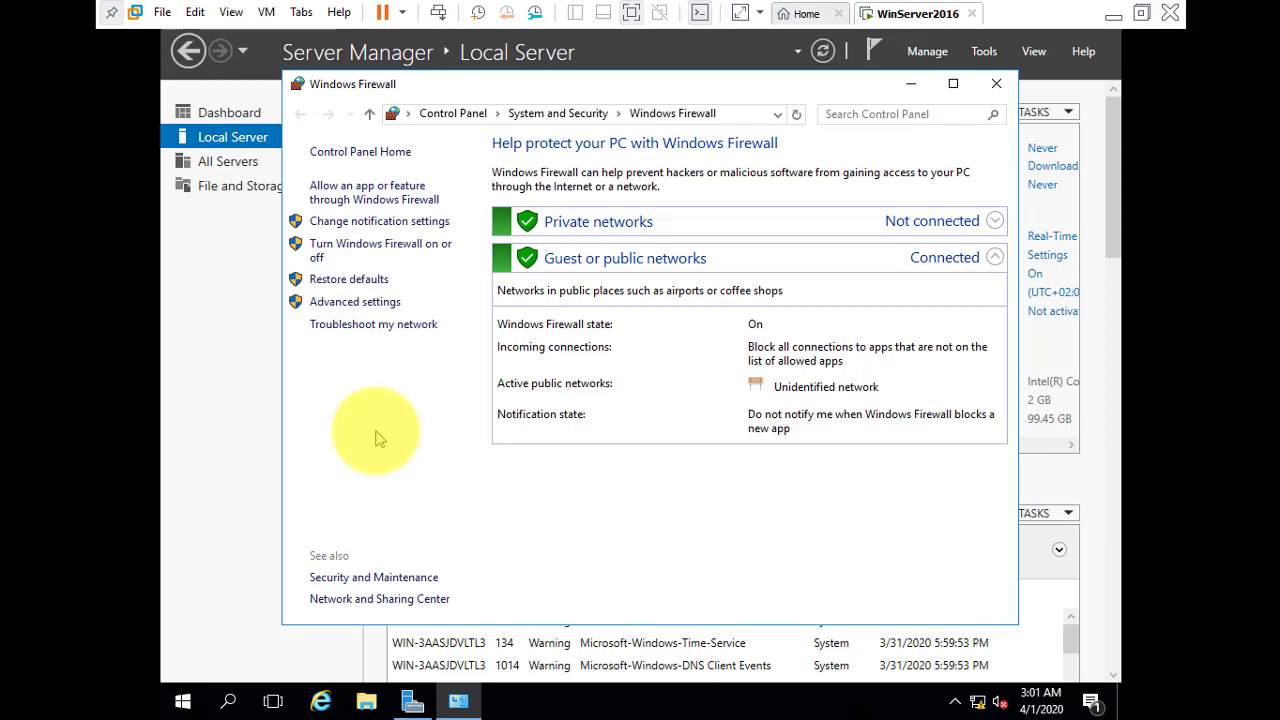
pyautogui.click(425, 250)
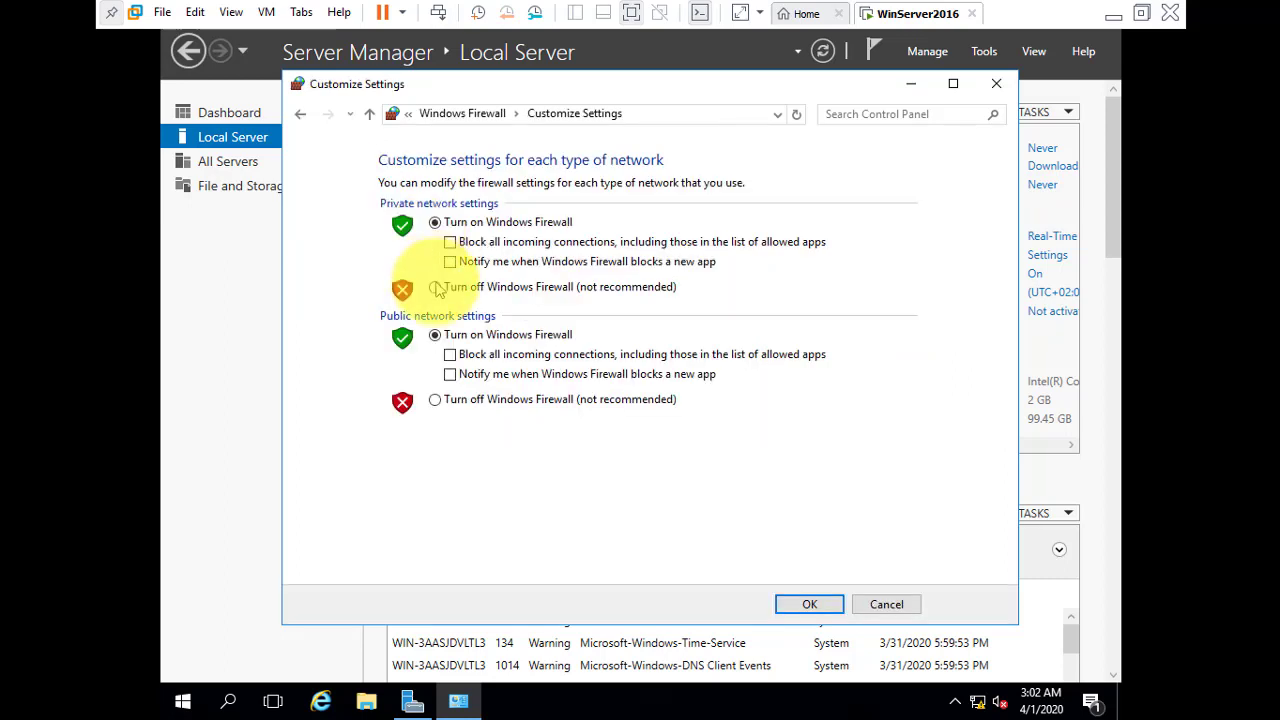
pyautogui.click(437, 288)
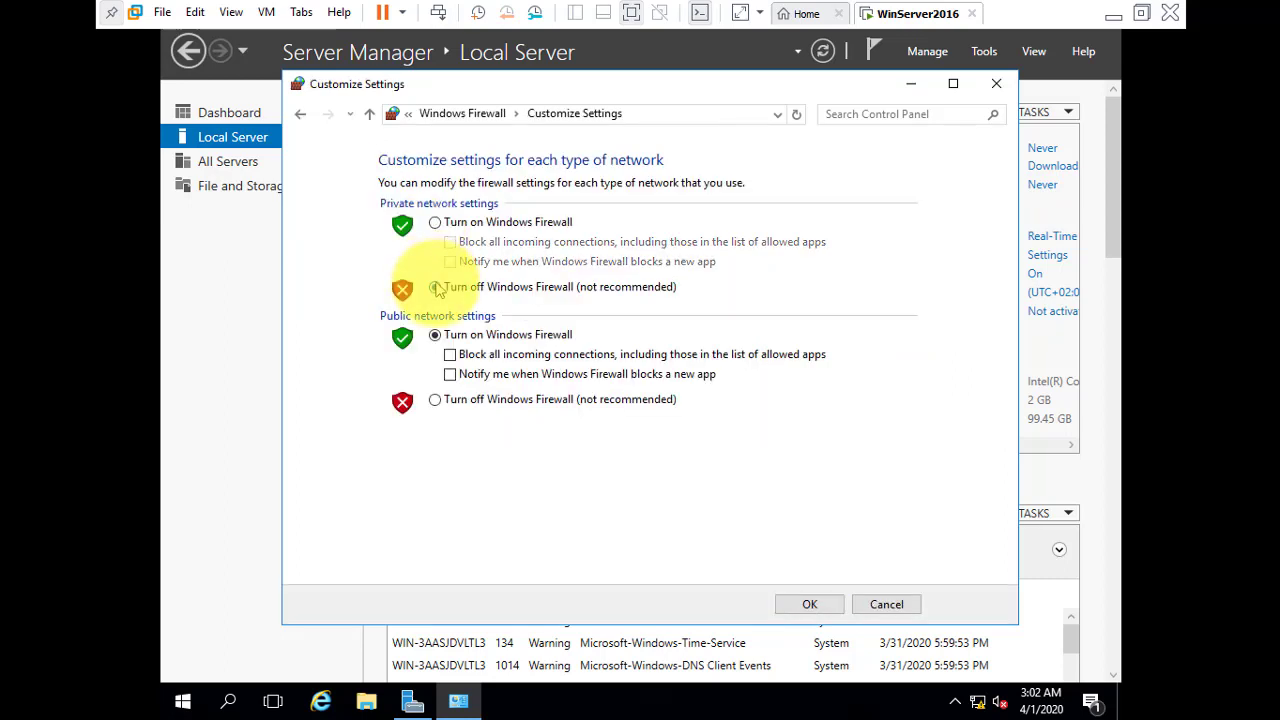
pyautogui.click(446, 408)
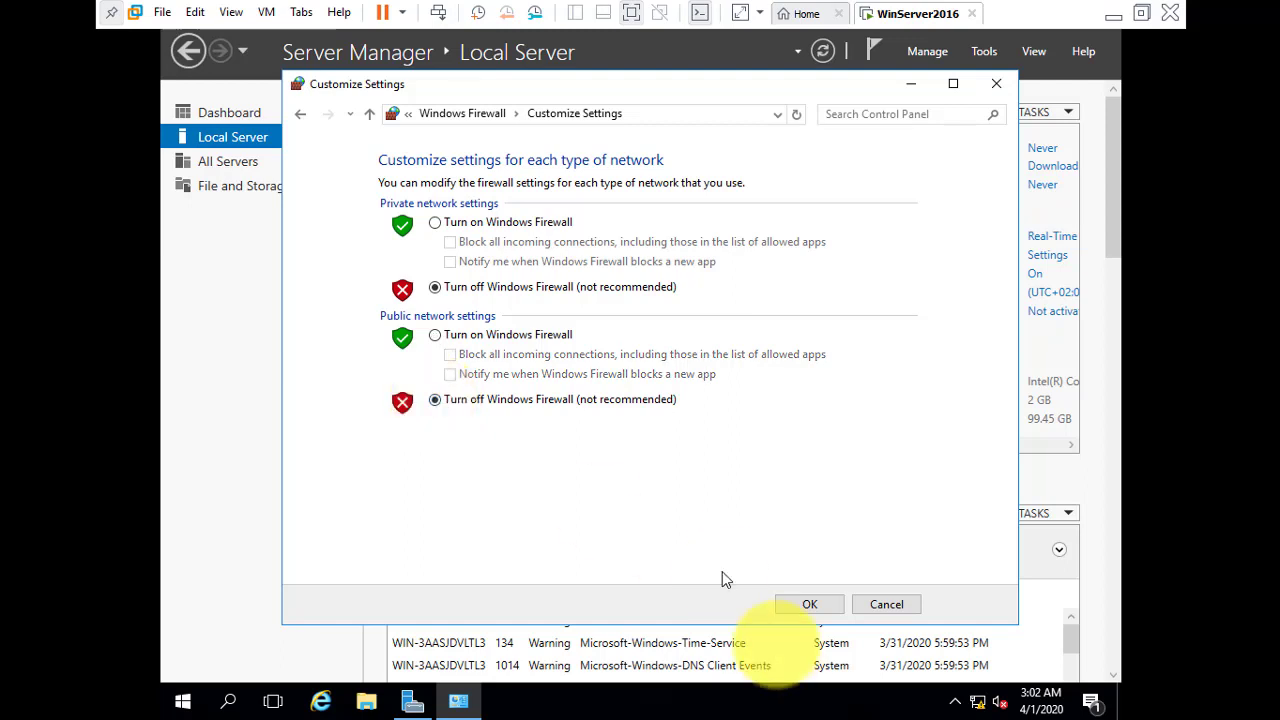
pyautogui.click(808, 605)
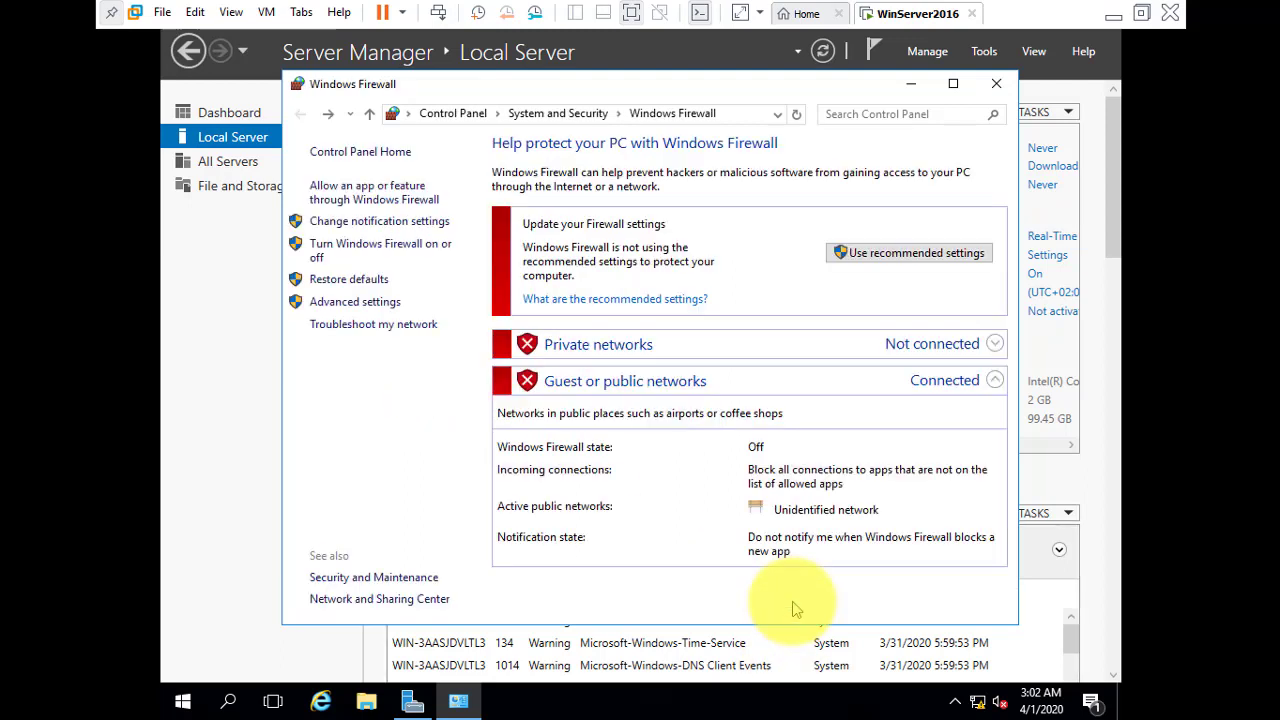
pyautogui.click(995, 88)
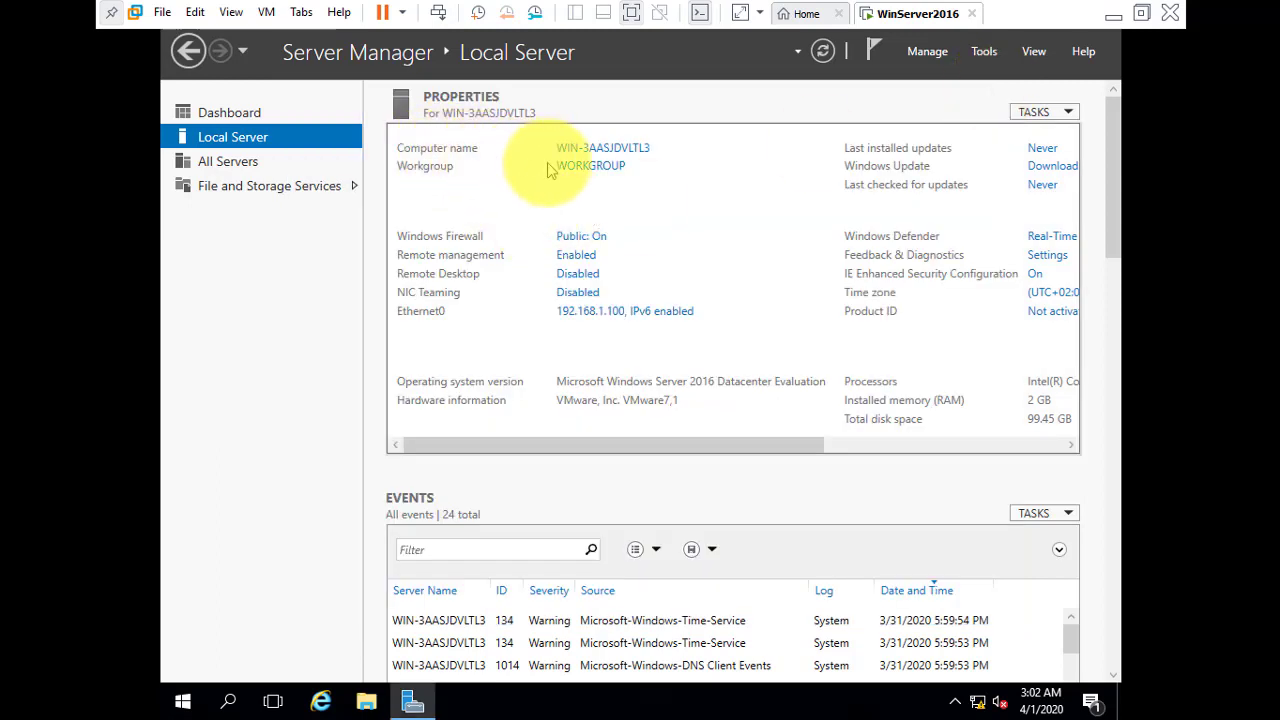
# Rename the computer to PDC2016, keeping it in the workgroup WORKGROUP.
pyautogui.click(603, 148)
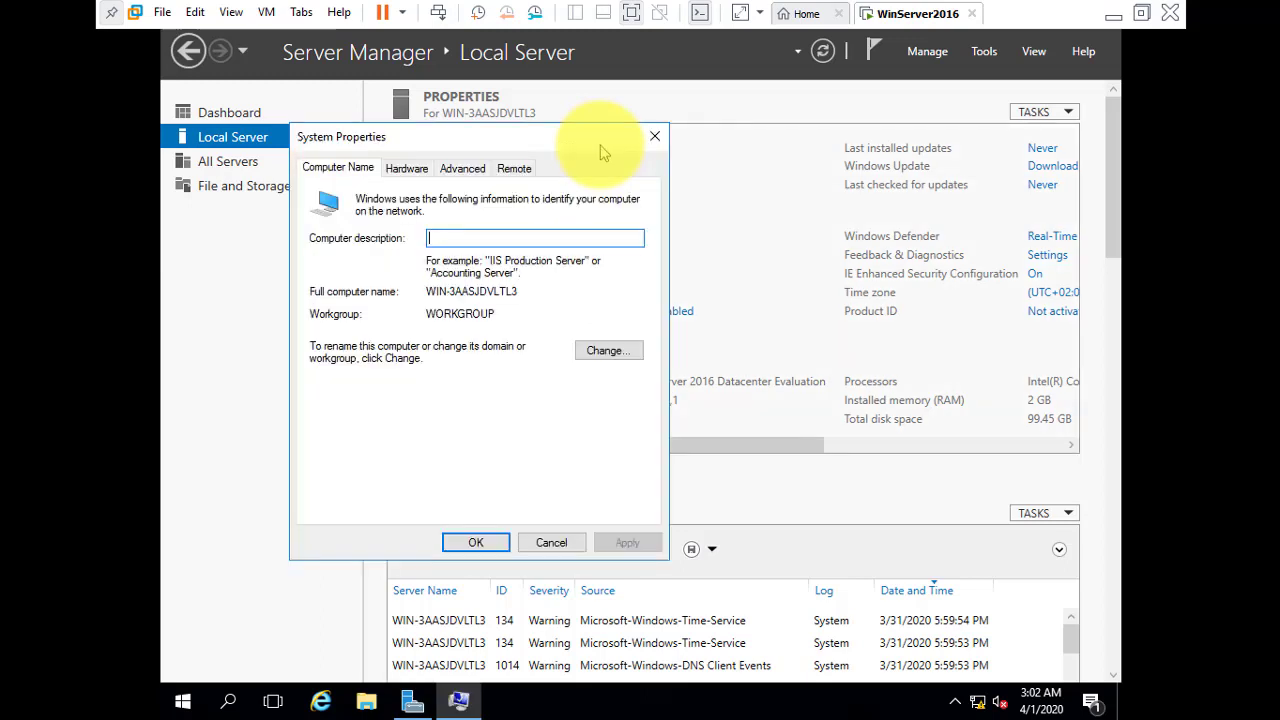
pyautogui.click(604, 352)
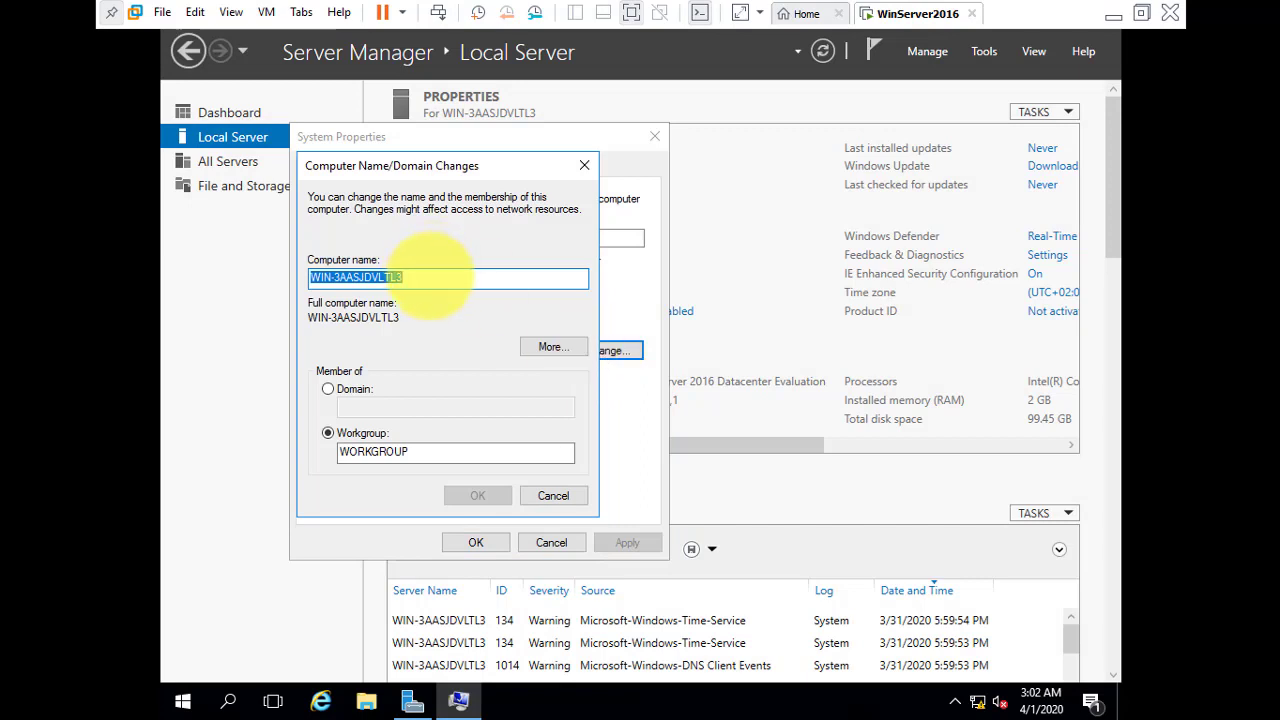
pyautogui.write('PDC2016')
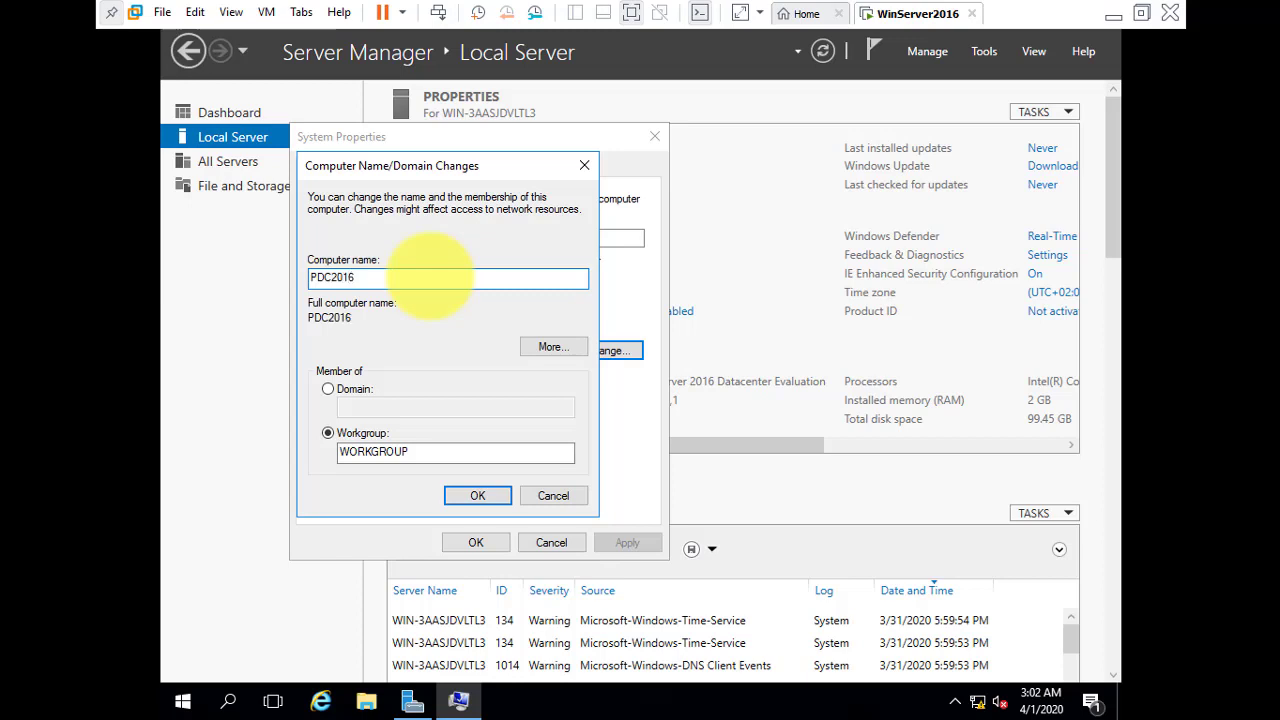
pyautogui.doubleClick(322, 280)
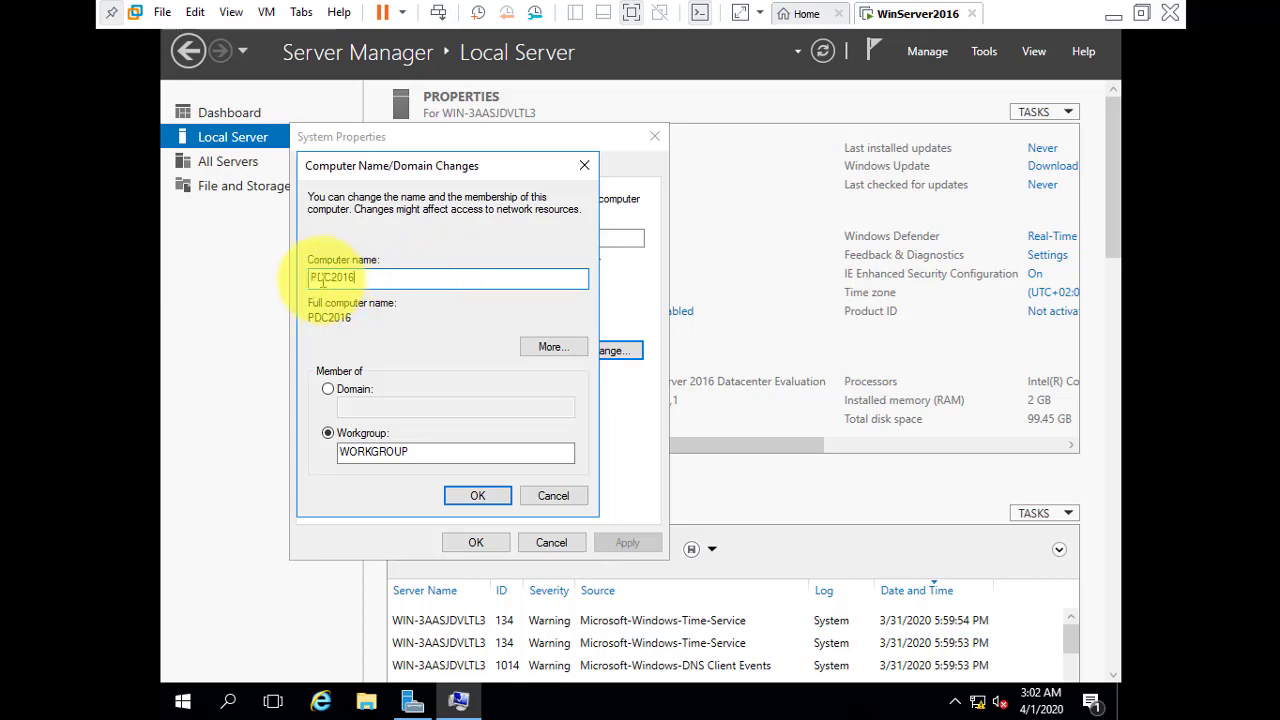
pyautogui.click(368, 280)
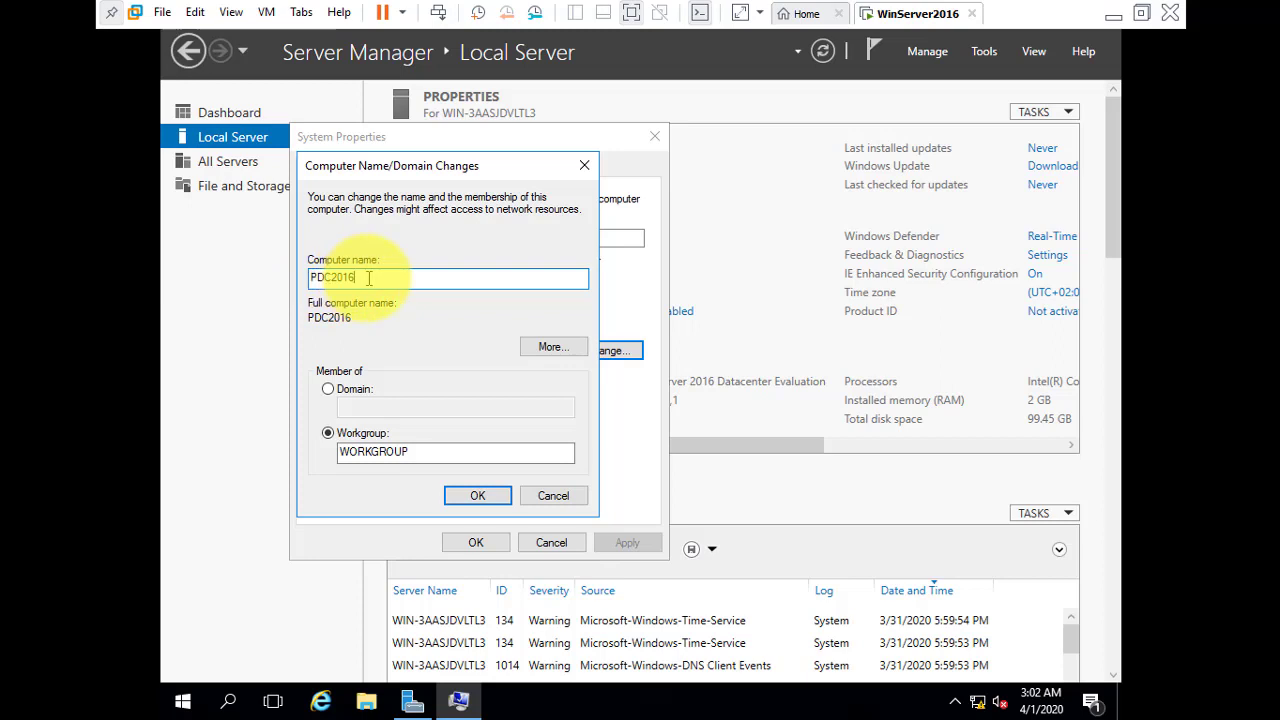
pyautogui.doubleClick(368, 279)
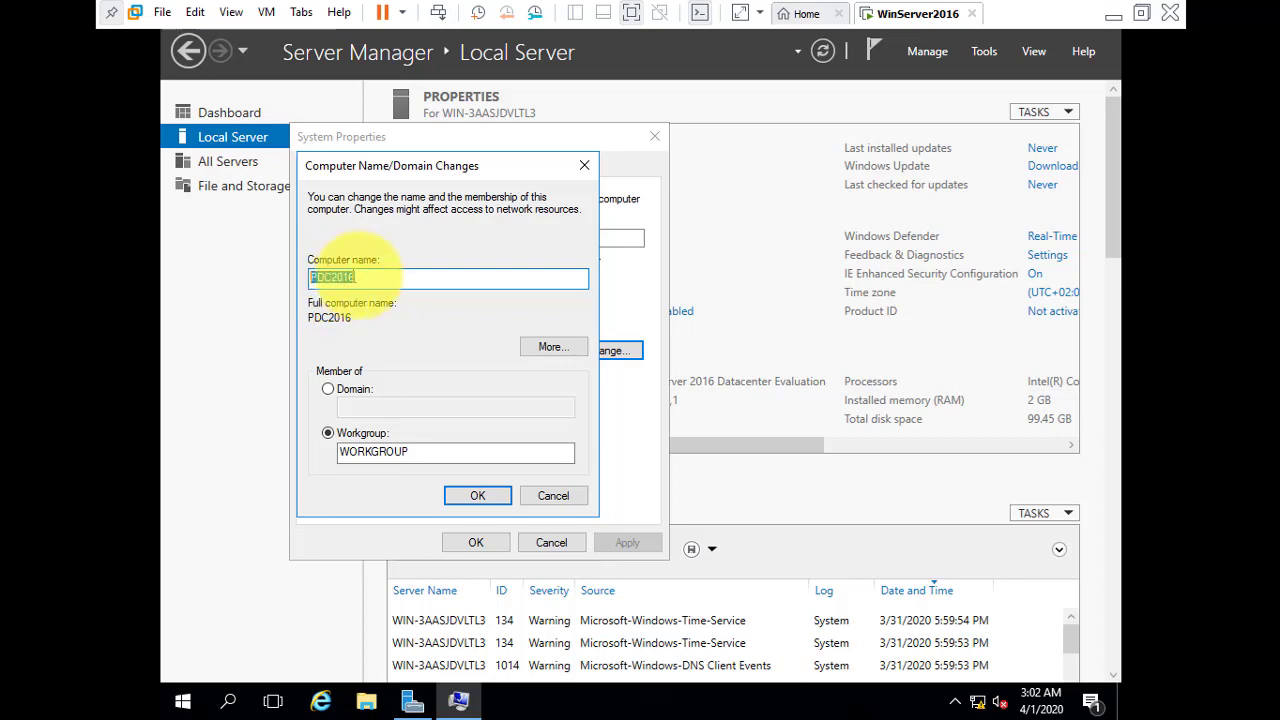
pyautogui.click(380, 277)
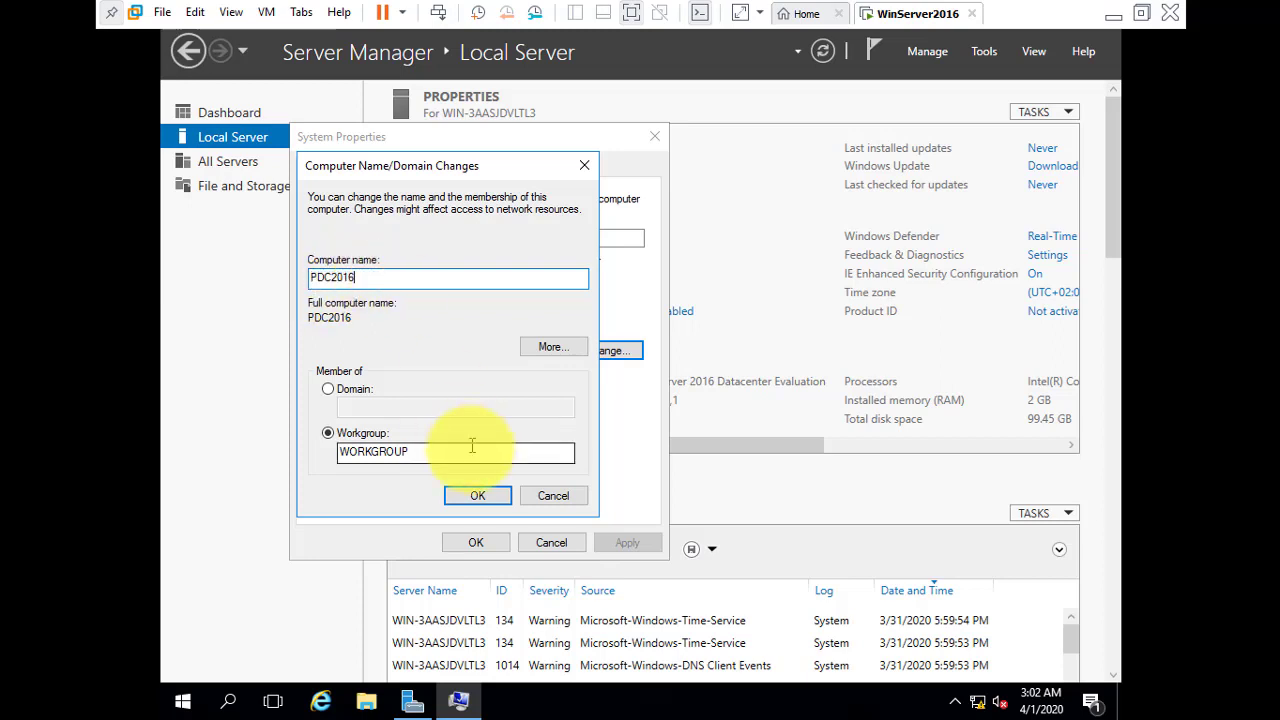
pyautogui.click(477, 493)
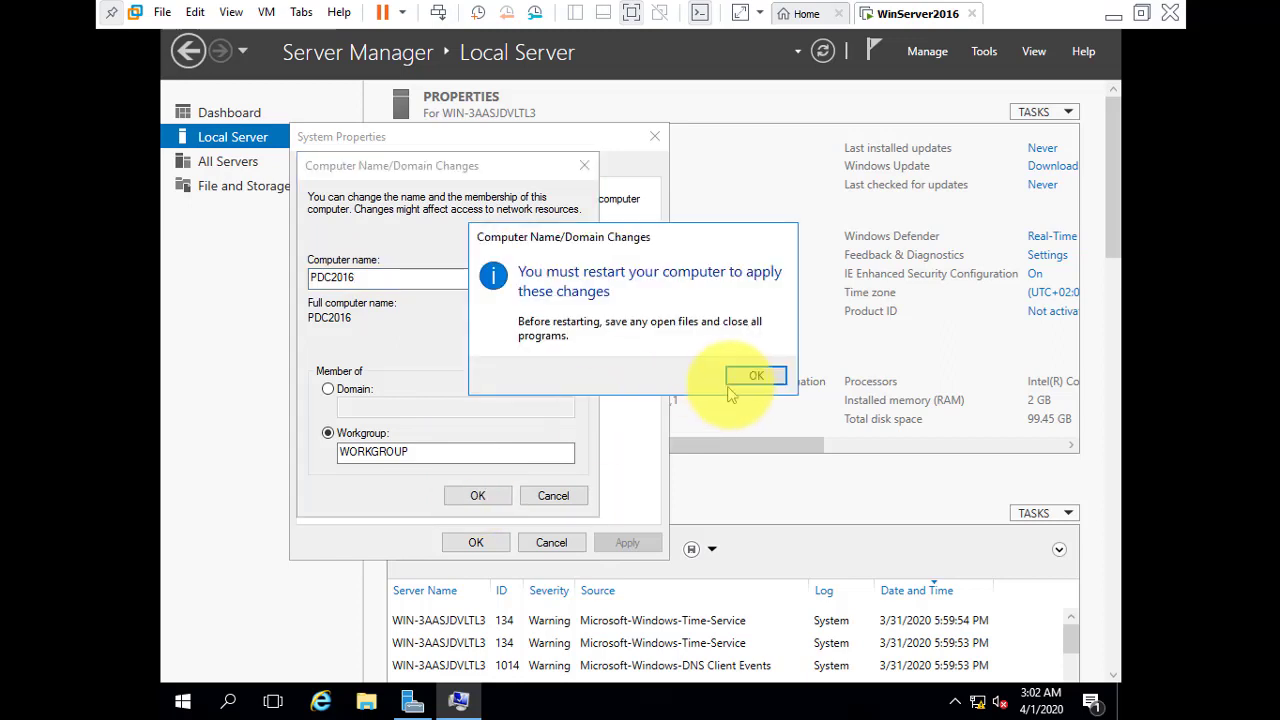
# Acknowledge the rename notice, close System Properties and postpone the required restart.
pyautogui.click(755, 377)
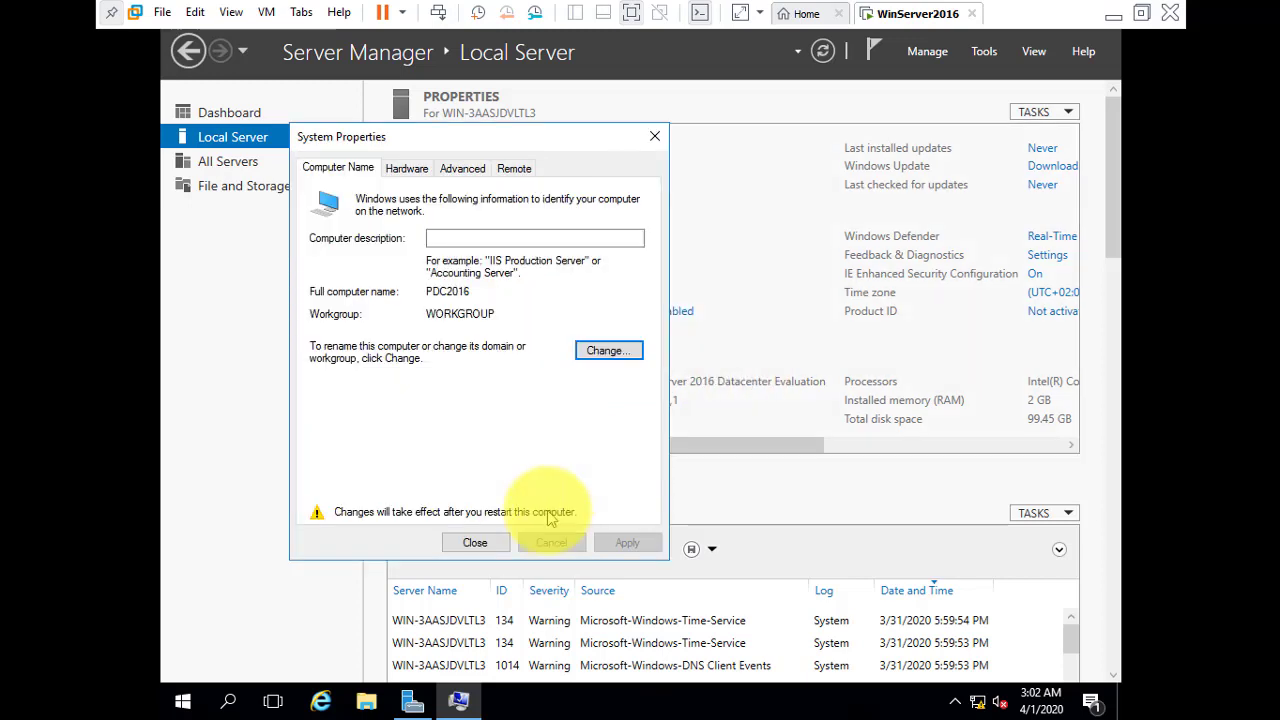
pyautogui.click(477, 543)
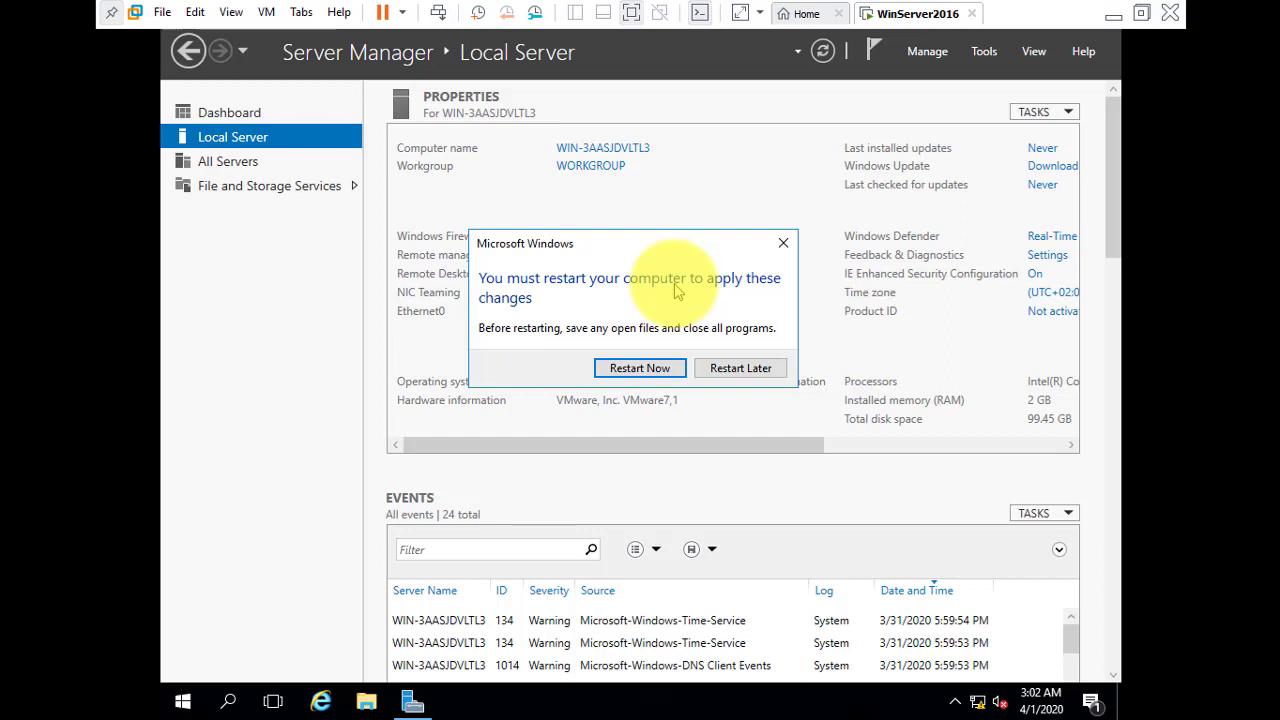
pyautogui.click(740, 369)
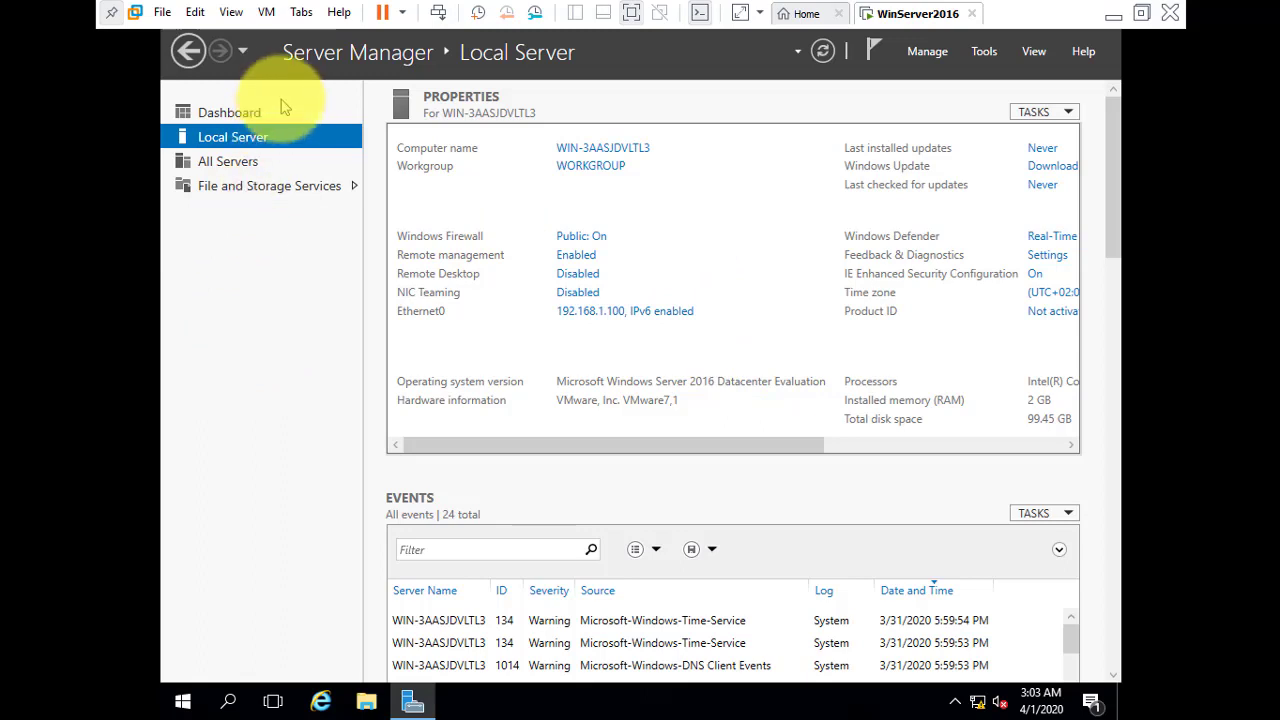
# Mount the VMware Tools disc in the virtual machine and run setup64.exe from it.
pyautogui.click(266, 12)
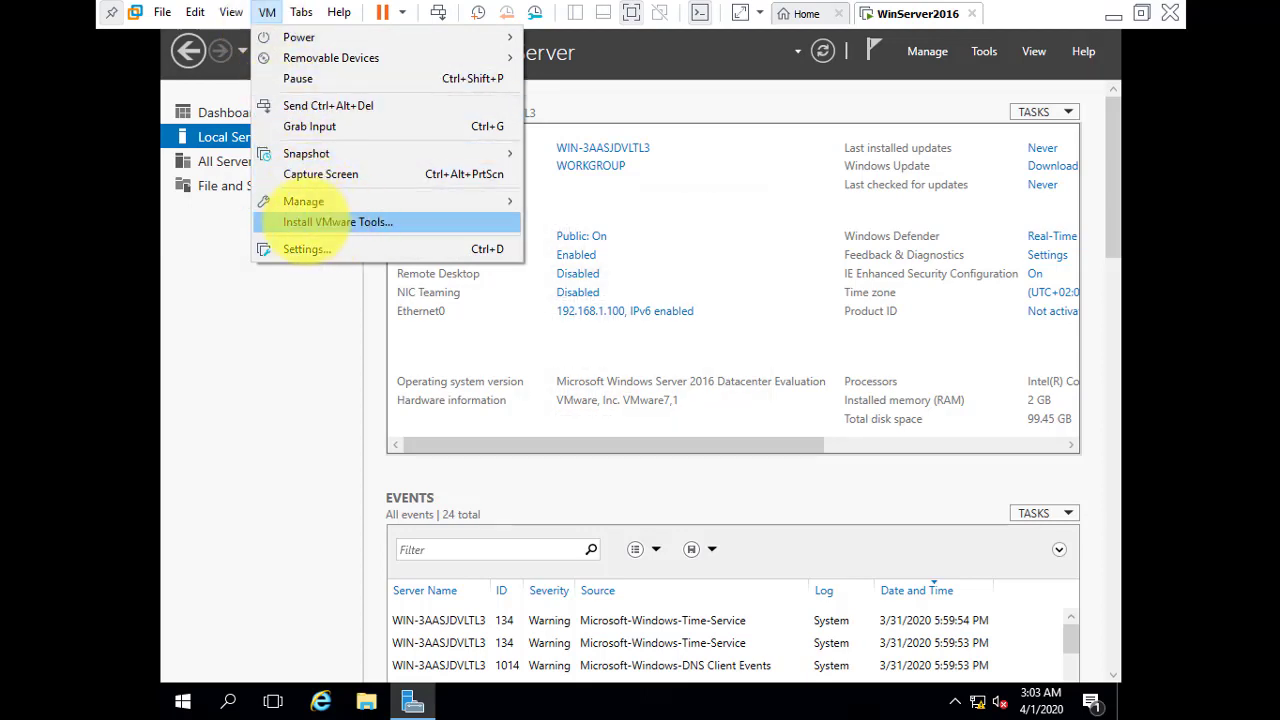
pyautogui.click(345, 223)
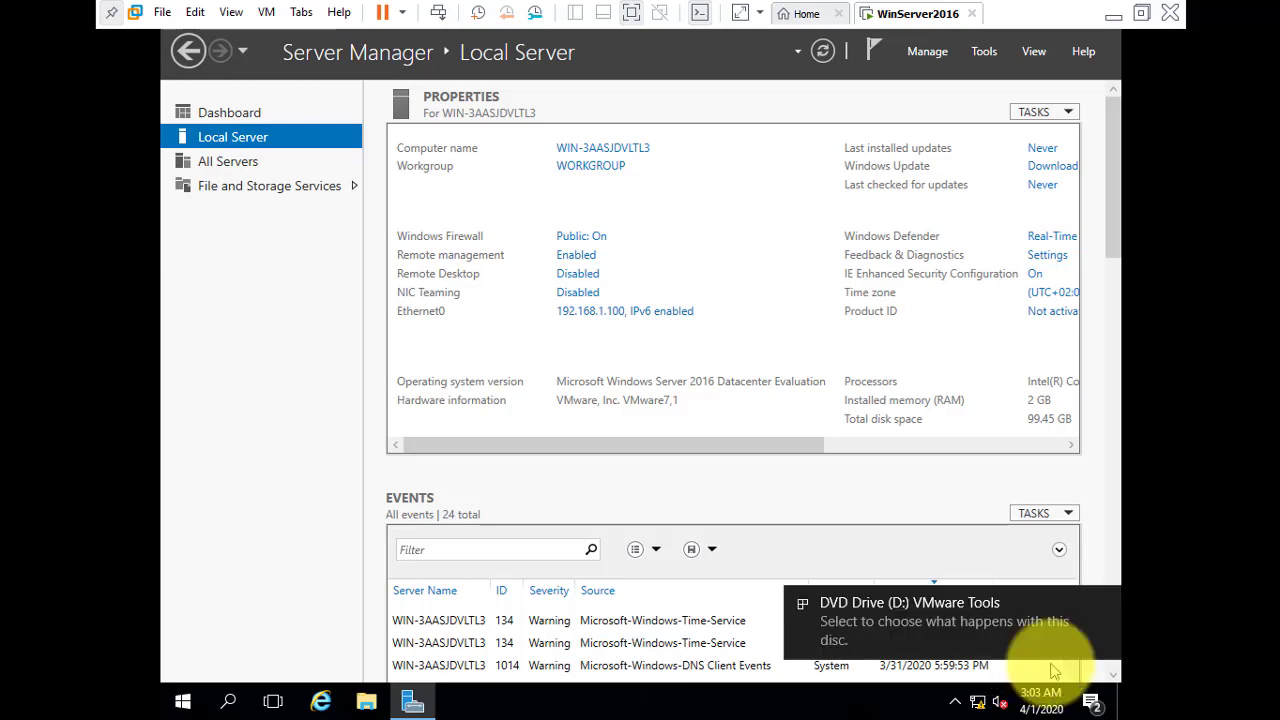
pyautogui.click(905, 620)
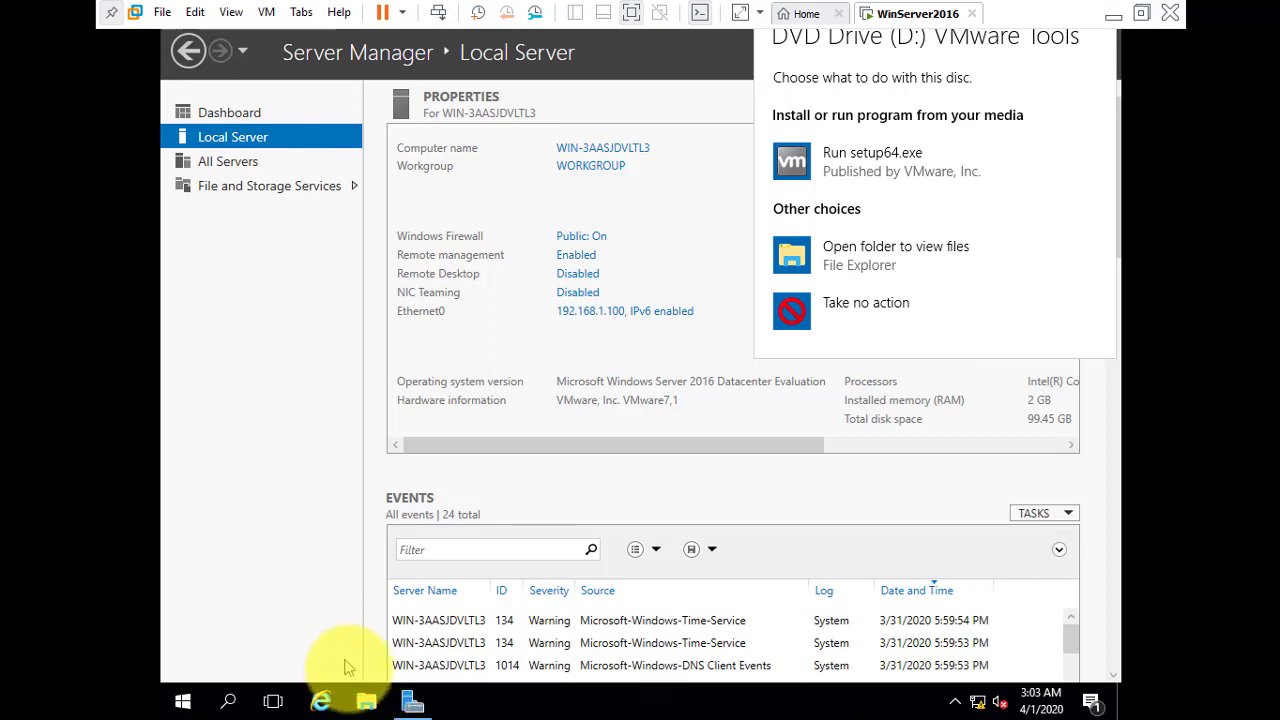
pyautogui.click(366, 702)
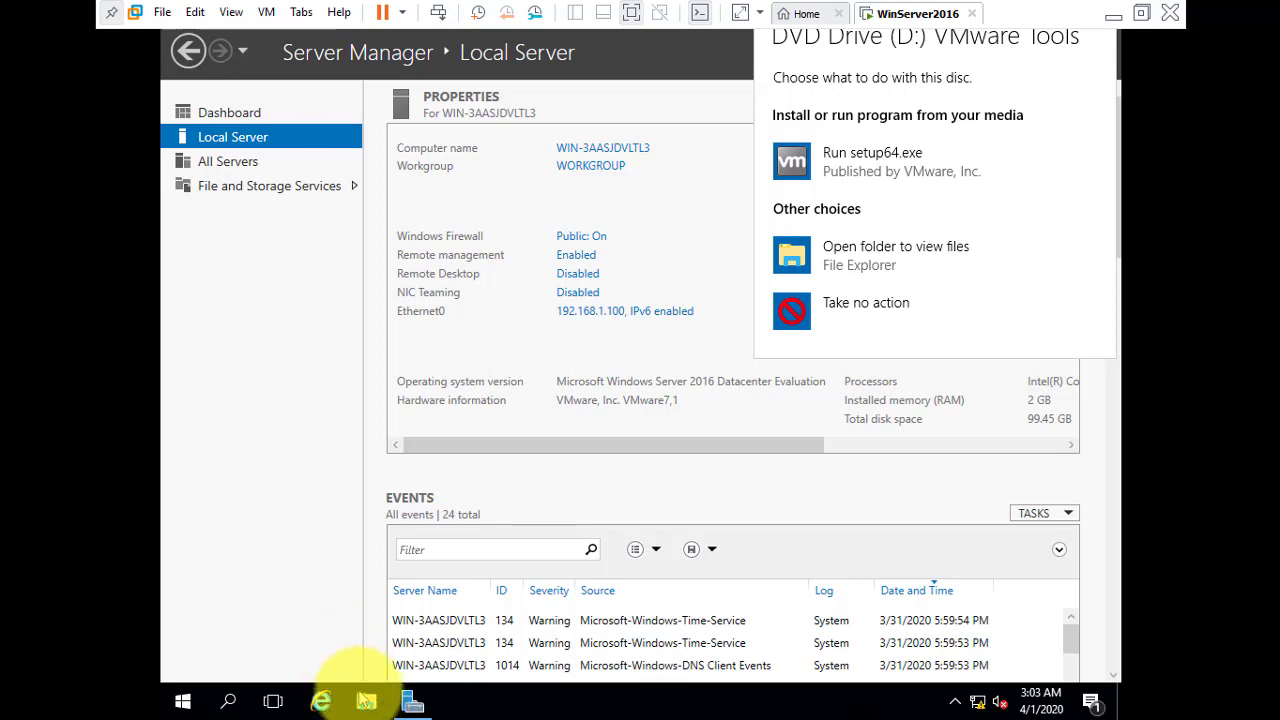
pyautogui.click(858, 162)
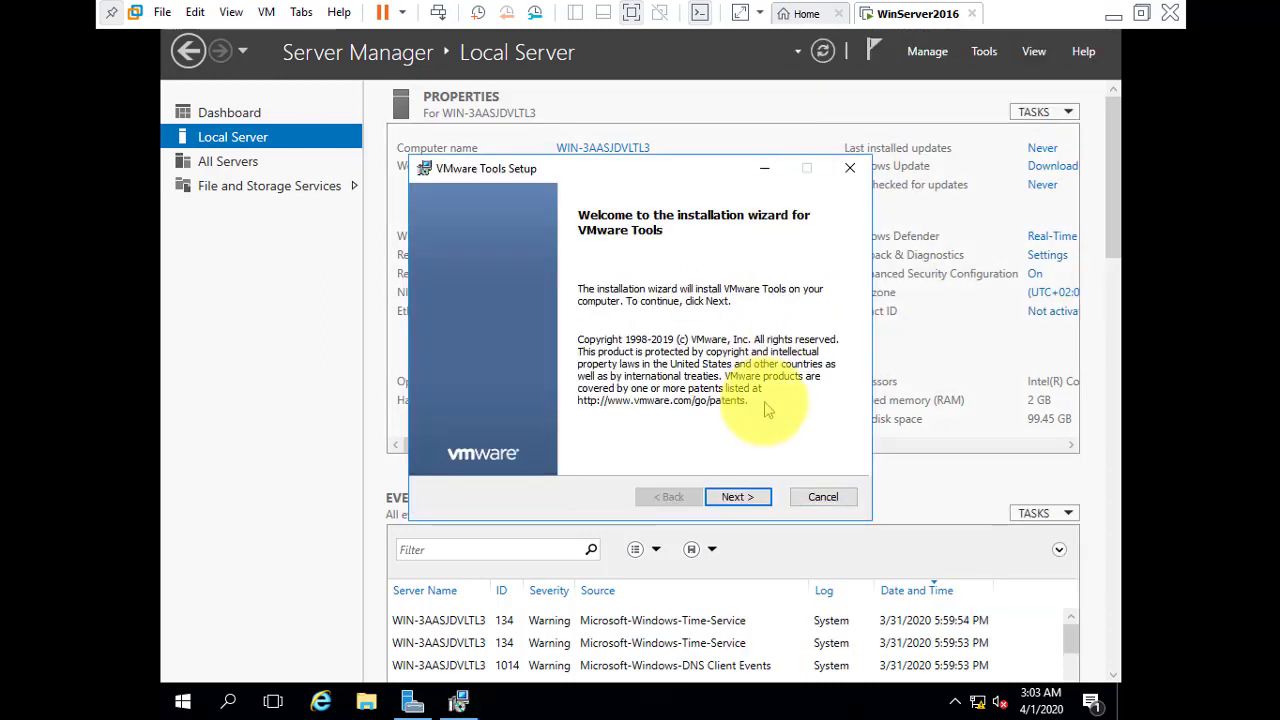
# Install VMware Tools with the Typical setup type, finish the wizard and restart the server immediately.
pyautogui.click(737, 497)
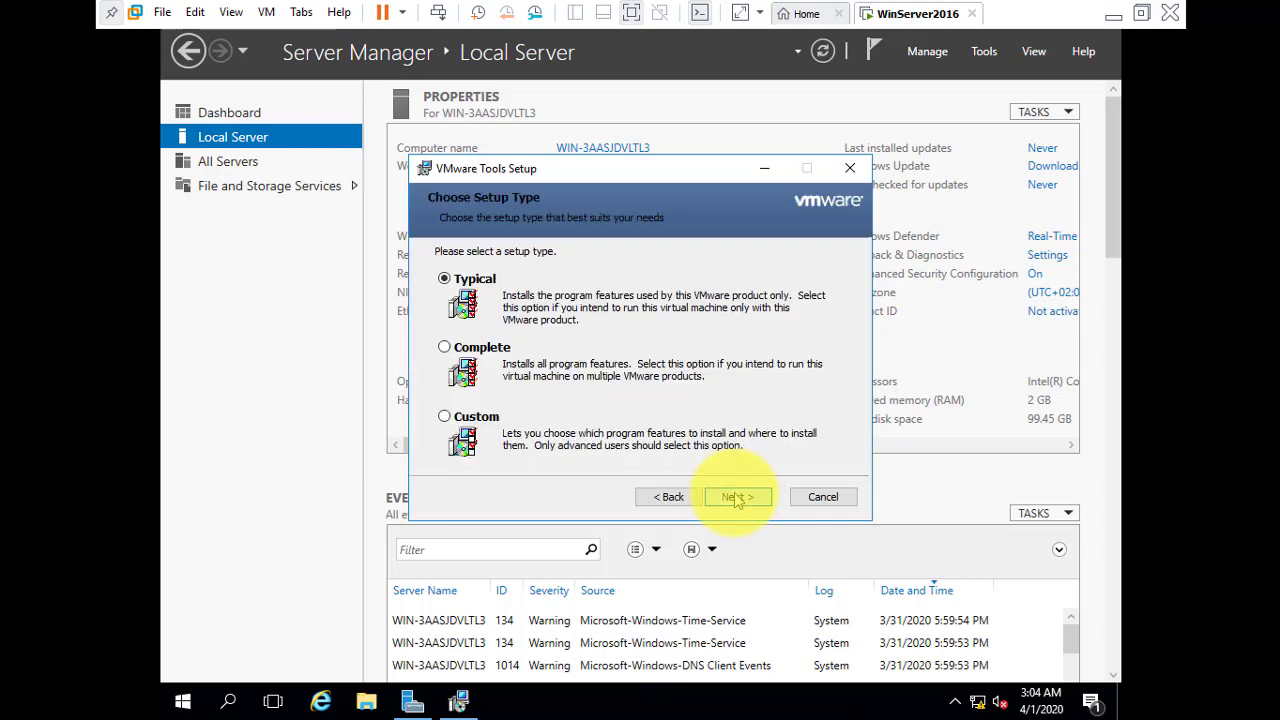
pyautogui.click(737, 497)
pyautogui.click(727, 500)
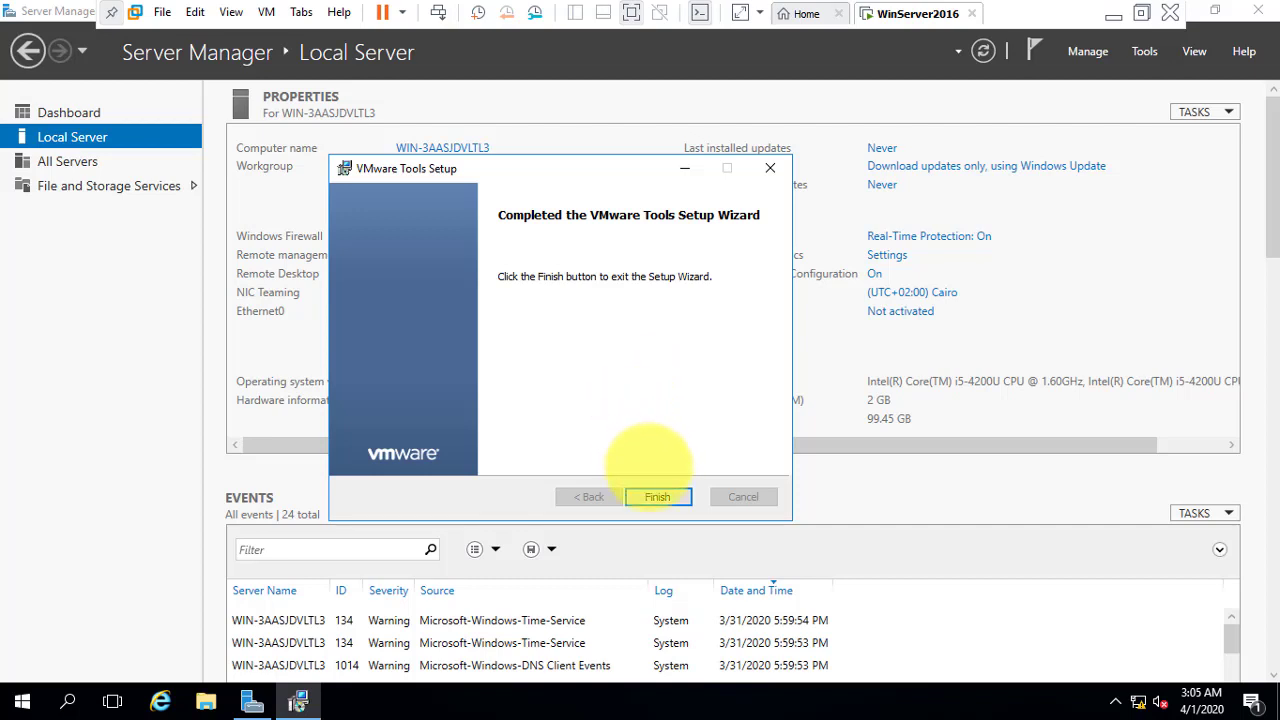
pyautogui.click(657, 497)
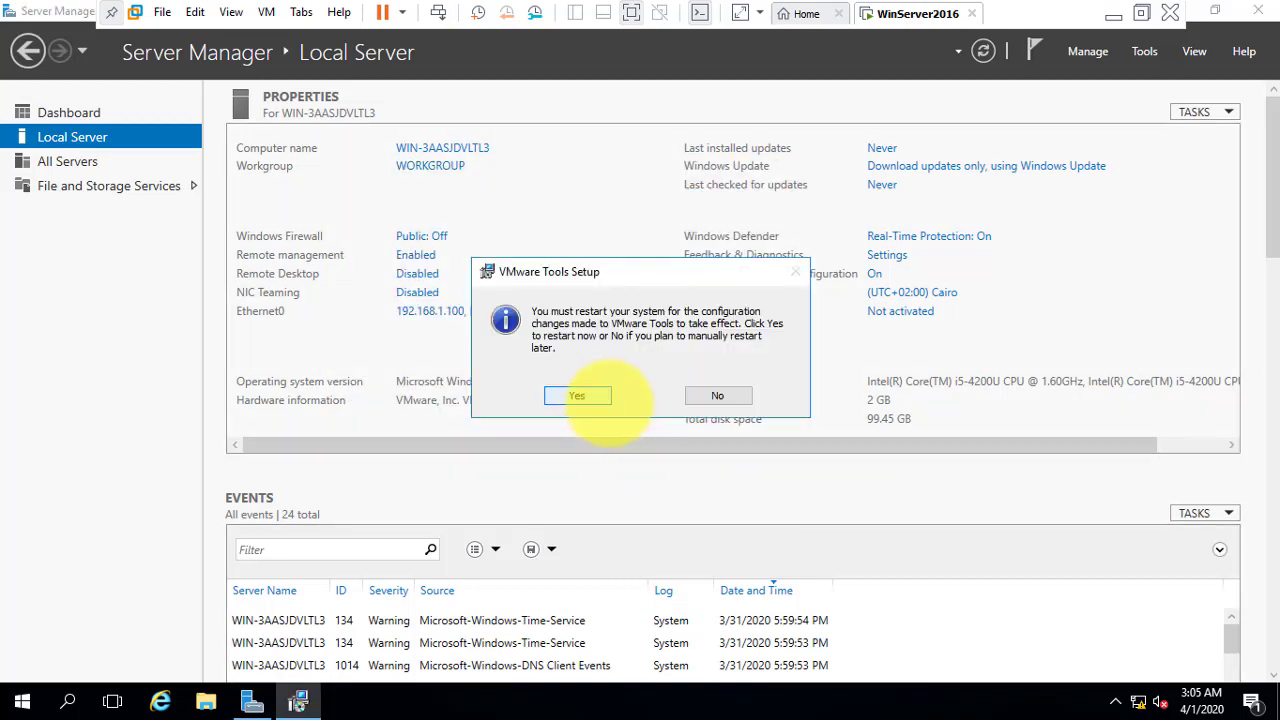
pyautogui.click(577, 395)
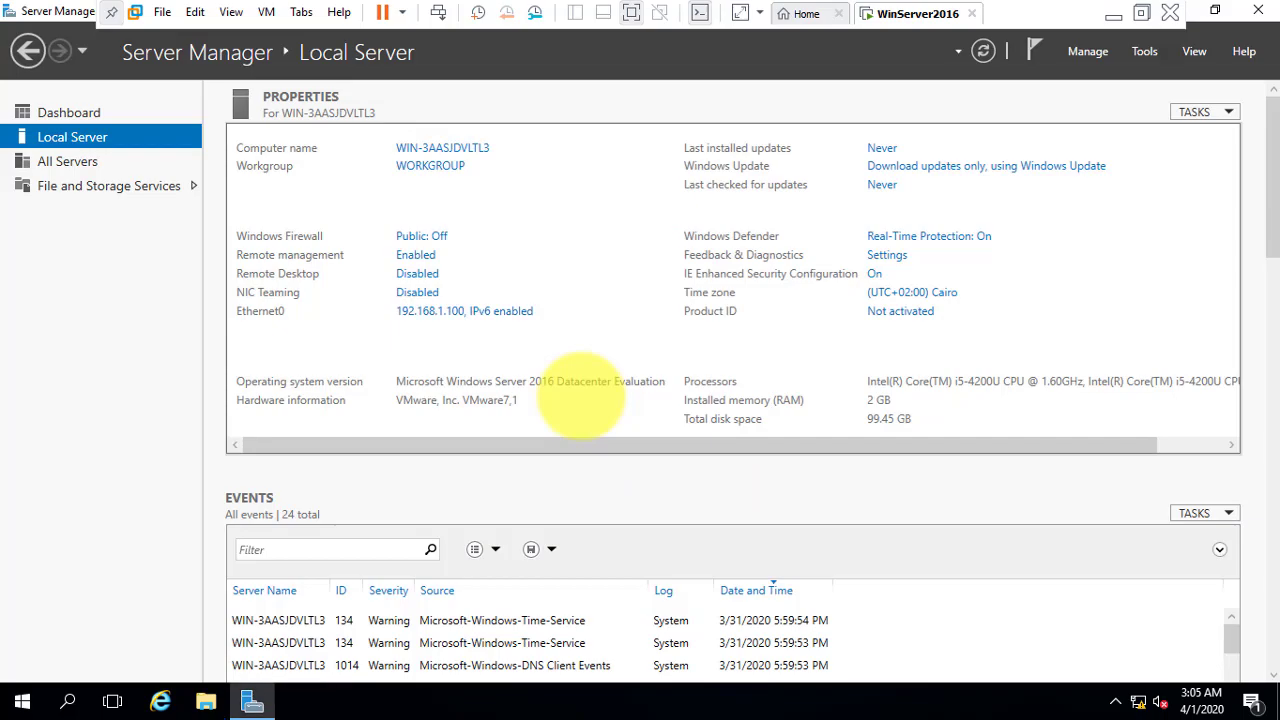